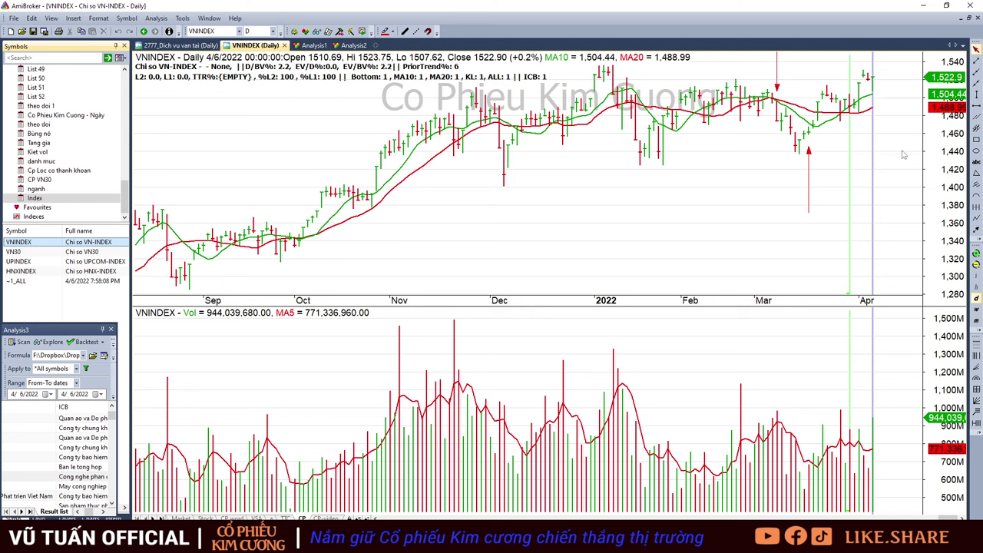
- Examine the VNINDEX daily price bars for the sessions from 4/1/2022 to 4/6/2022
mouse_move(879, 144)
click(861, 143)
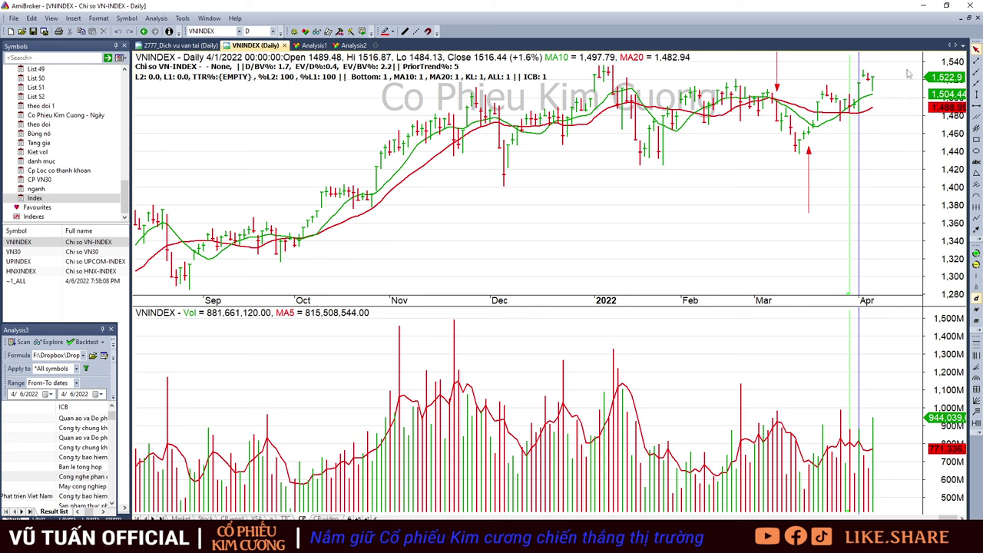
click(907, 73)
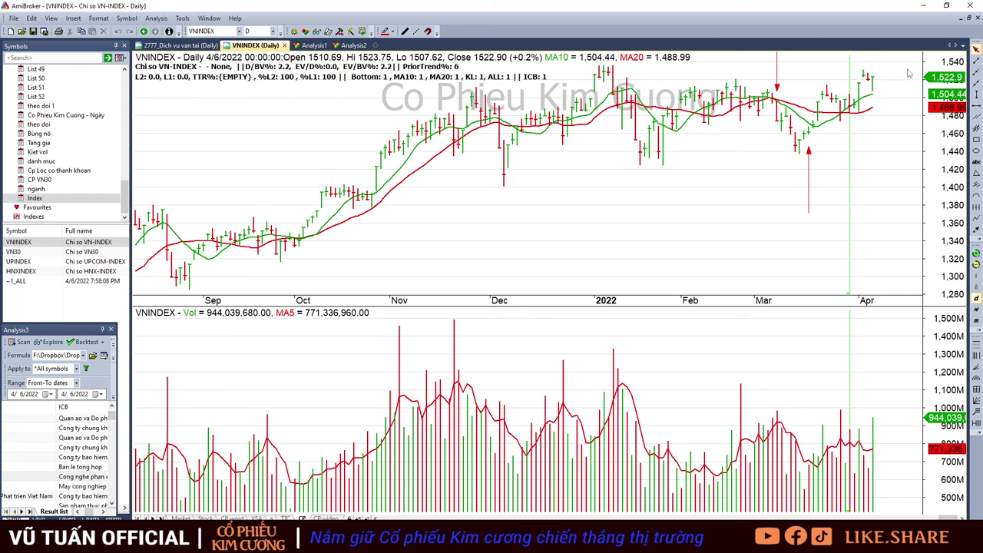
click(860, 130)
click(873, 134)
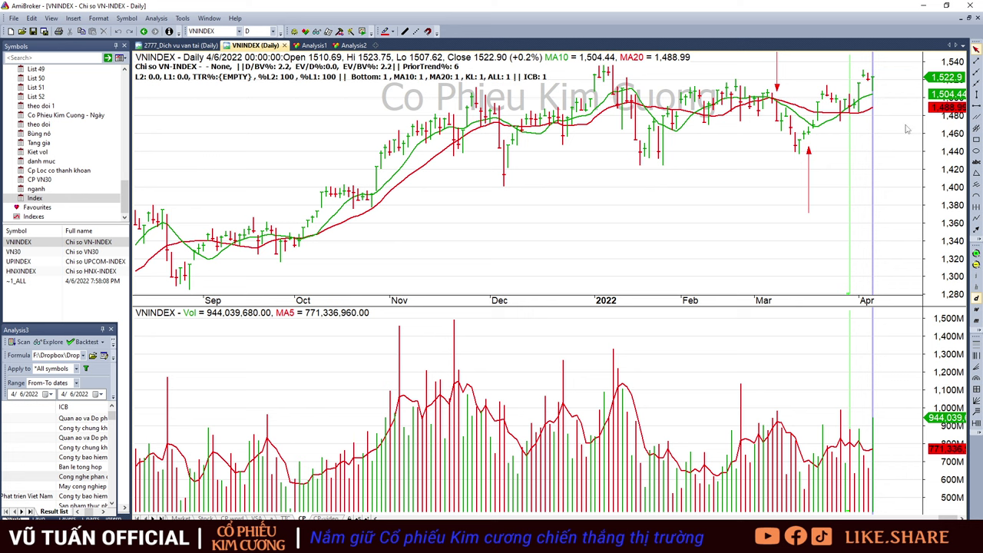
mouse_move(893, 130)
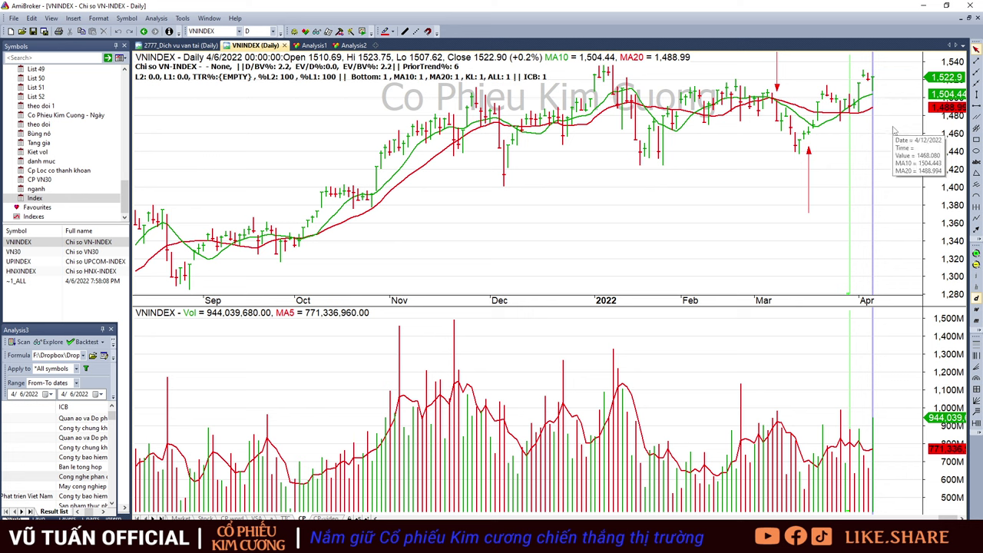
click(864, 153)
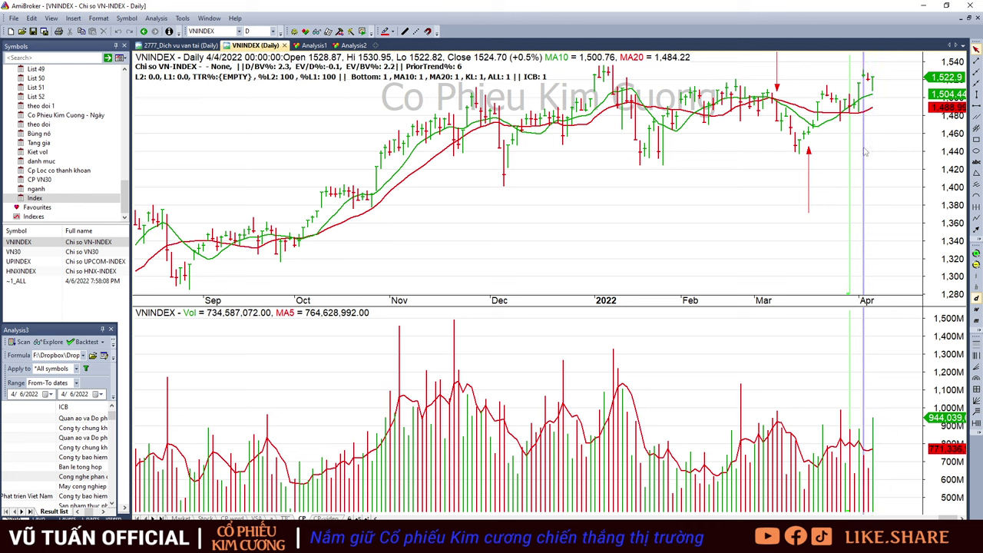
click(907, 147)
- Switch to the Excel workbook CP Kim Cương 07.04.2022 and look over the header and first rows of the stock table
mouse_move(144, 541)
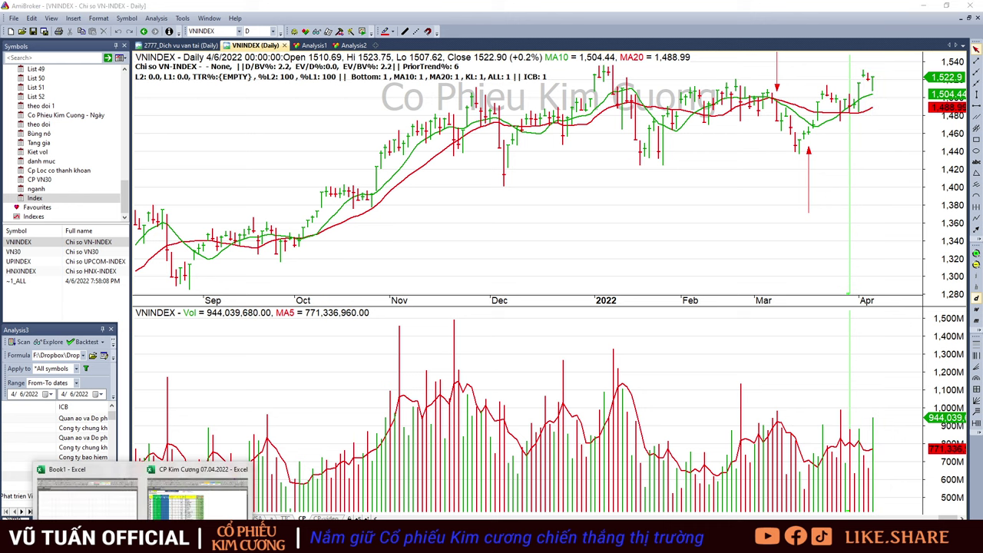
click(227, 491)
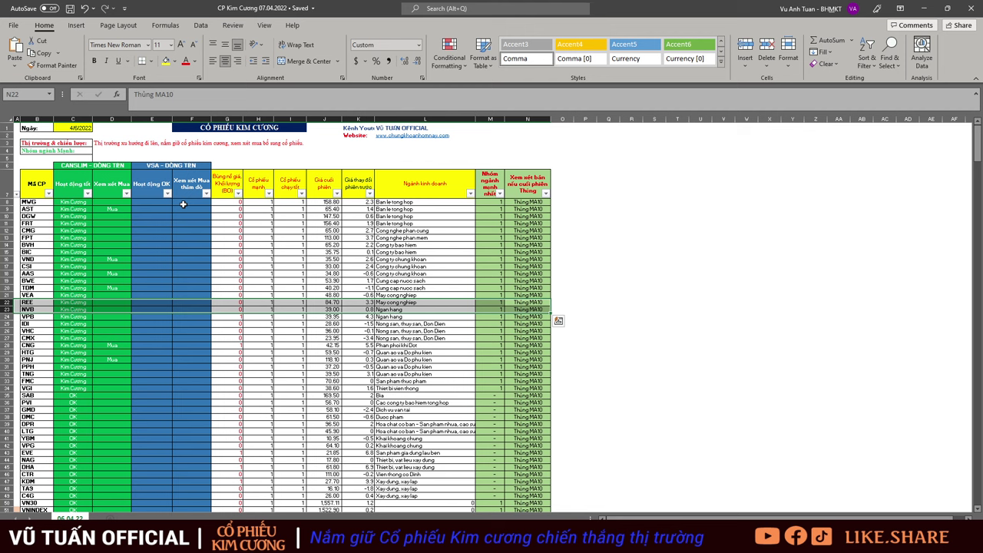
ctrl+scroll(128, 140, up, 2)
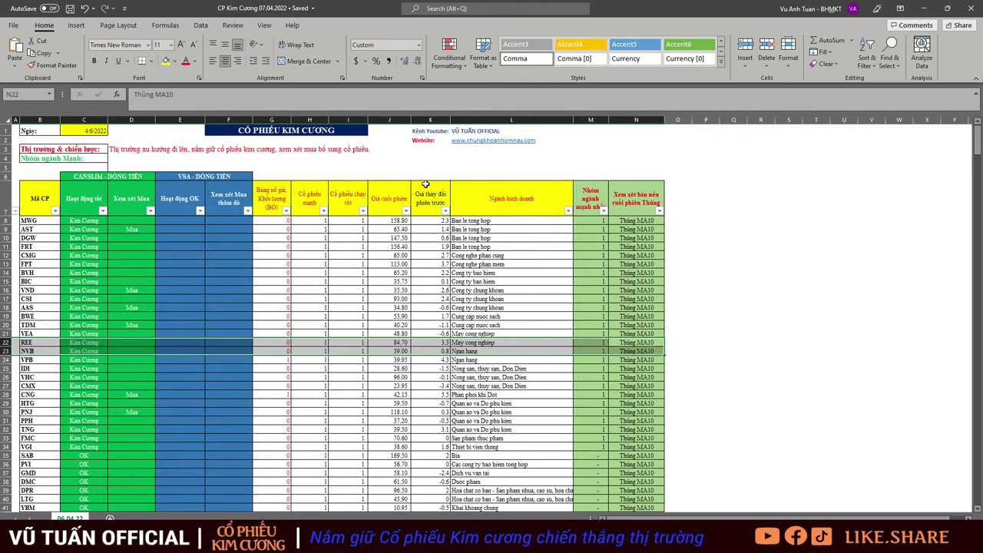
drag(382, 176, 378, 220)
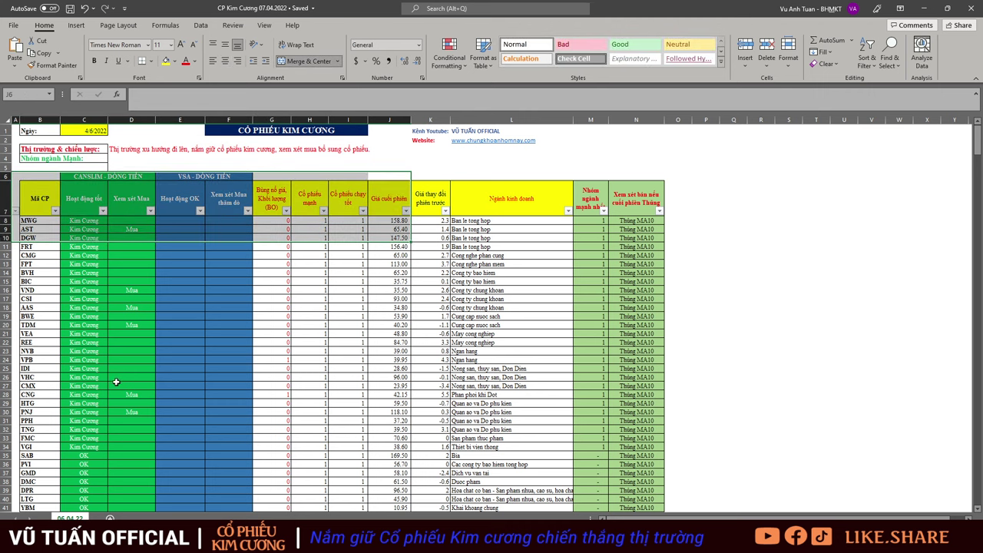
- Filter the Nhóm ngành mạnh nhất column to show only rows with the value 1
click(603, 210)
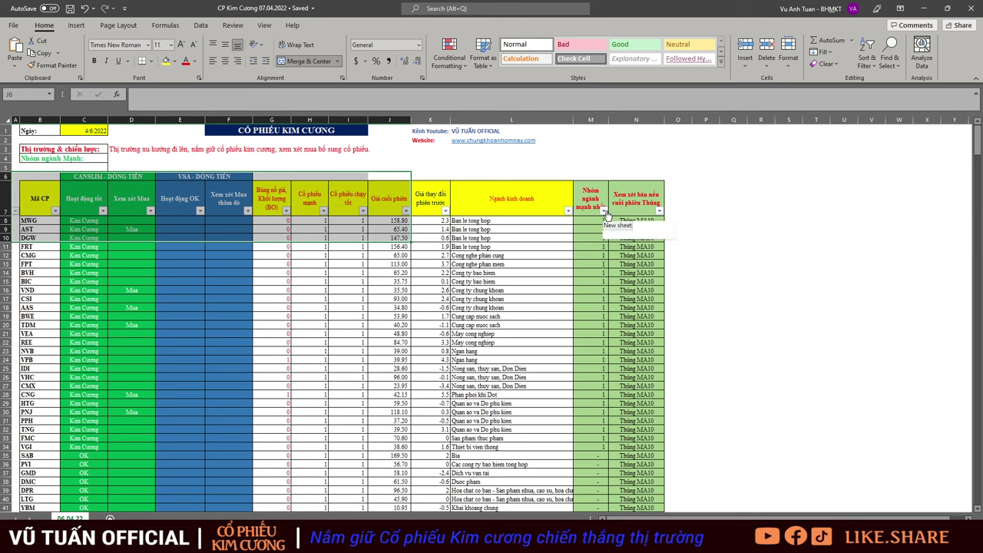
click(489, 340)
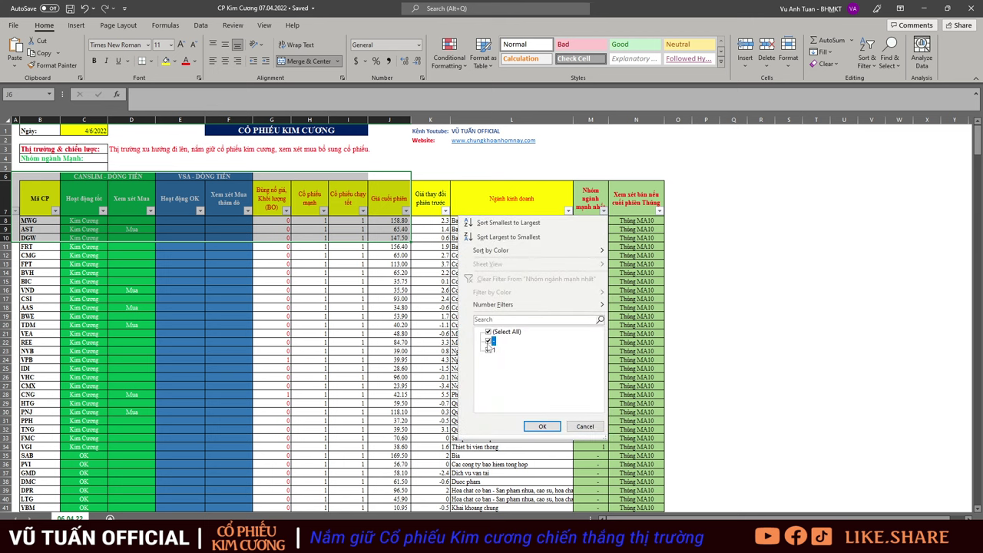
click(543, 426)
- Review the full list of strong industries in the Ngành kinh doanh filter, keeping all of them selected
scroll(565, 338, down, 2)
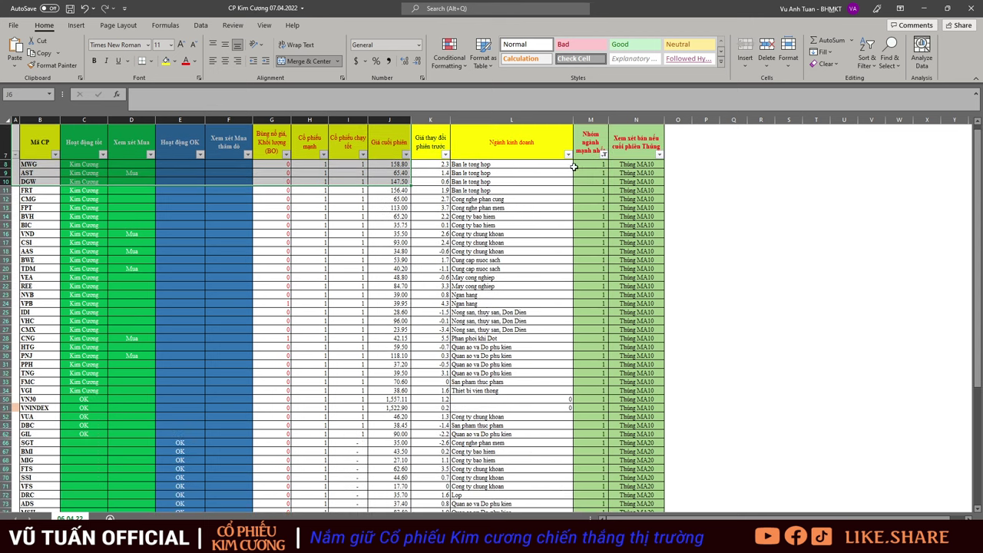
click(568, 155)
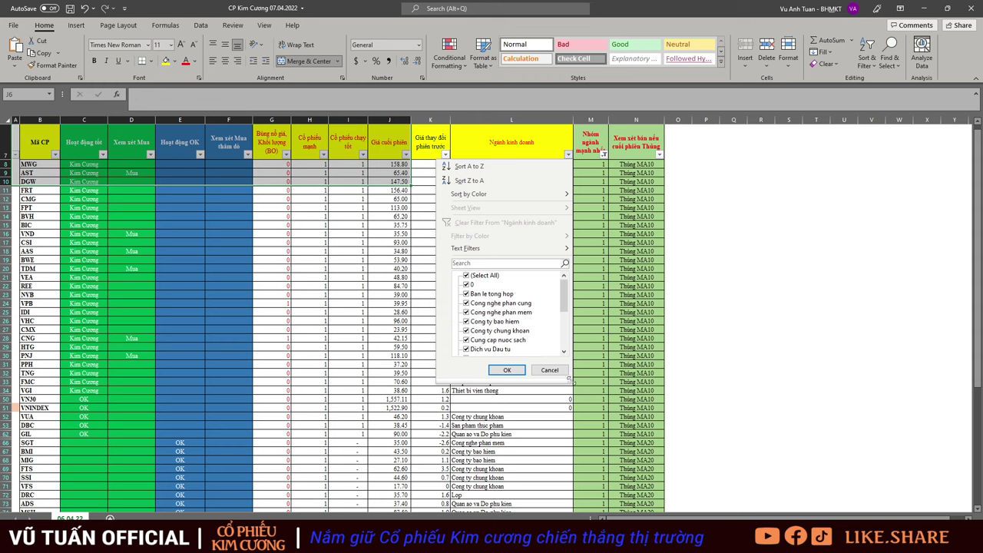
drag(570, 379, 733, 476)
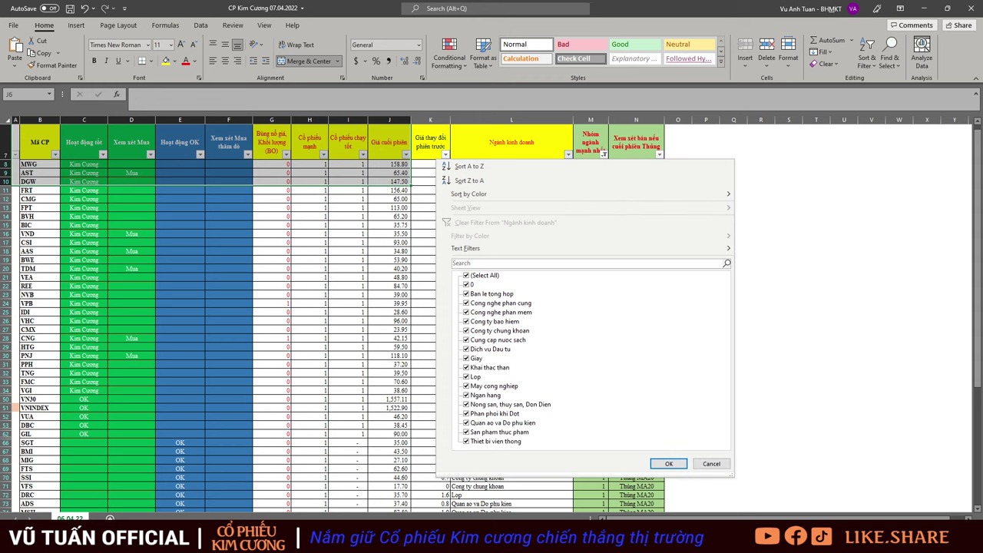
key(alt+Tab)
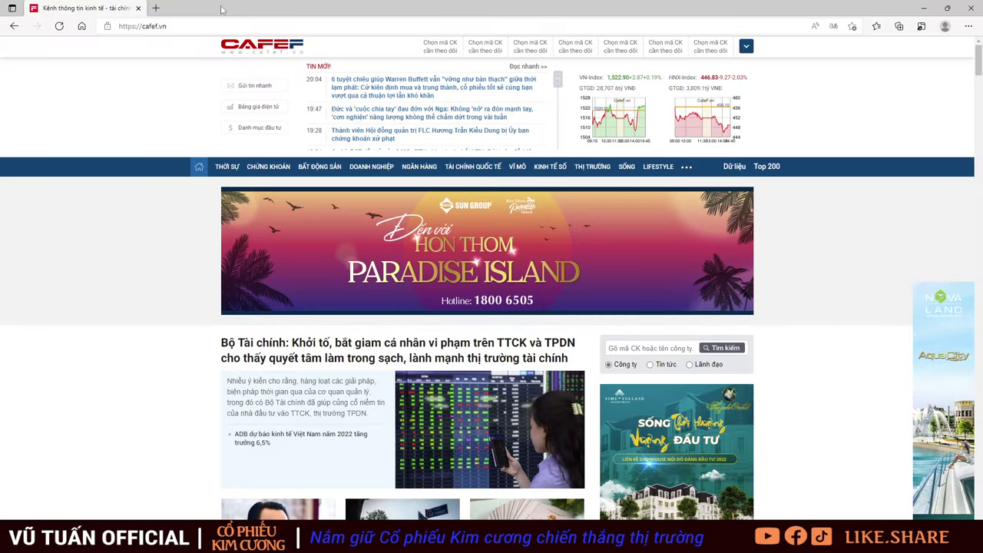
click(924, 8)
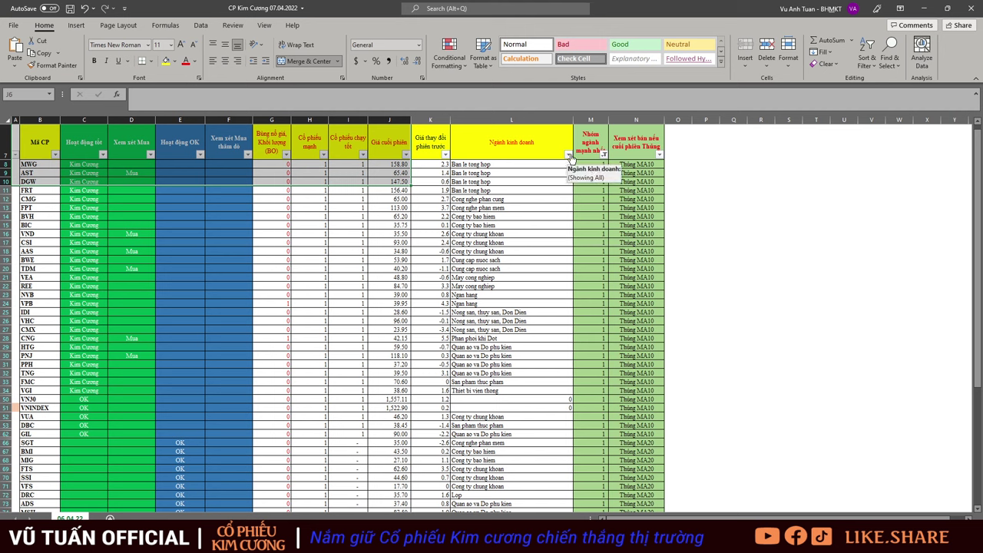
click(568, 155)
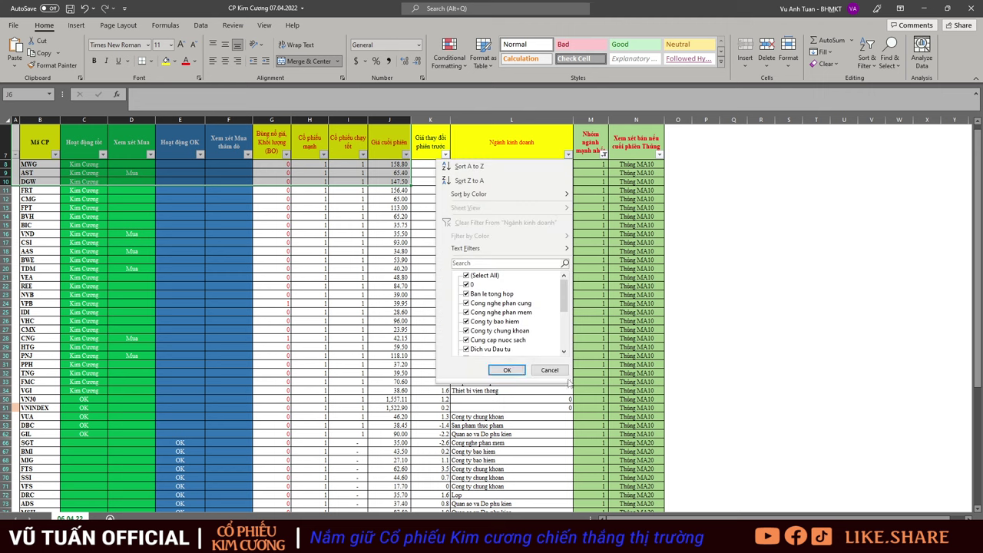
drag(571, 386, 758, 504)
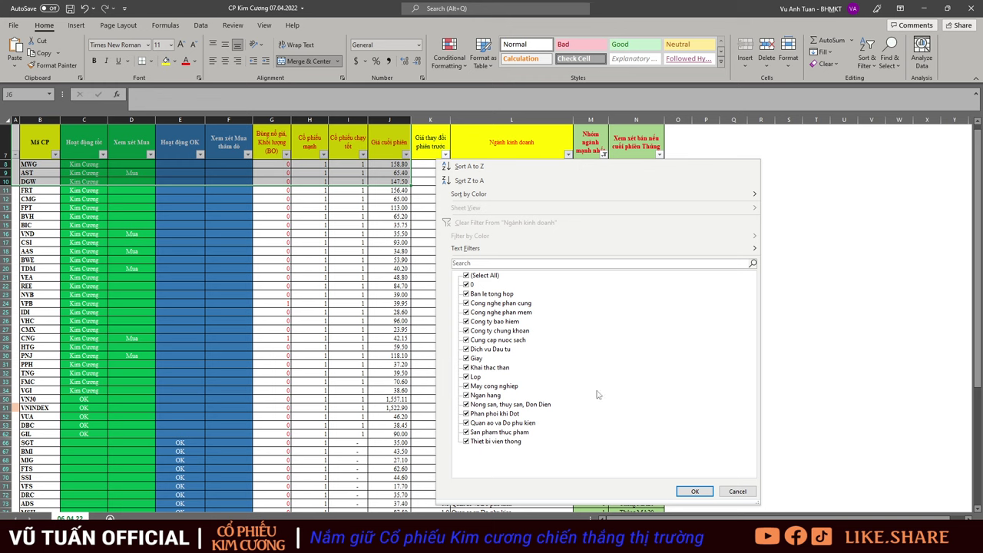
click(705, 491)
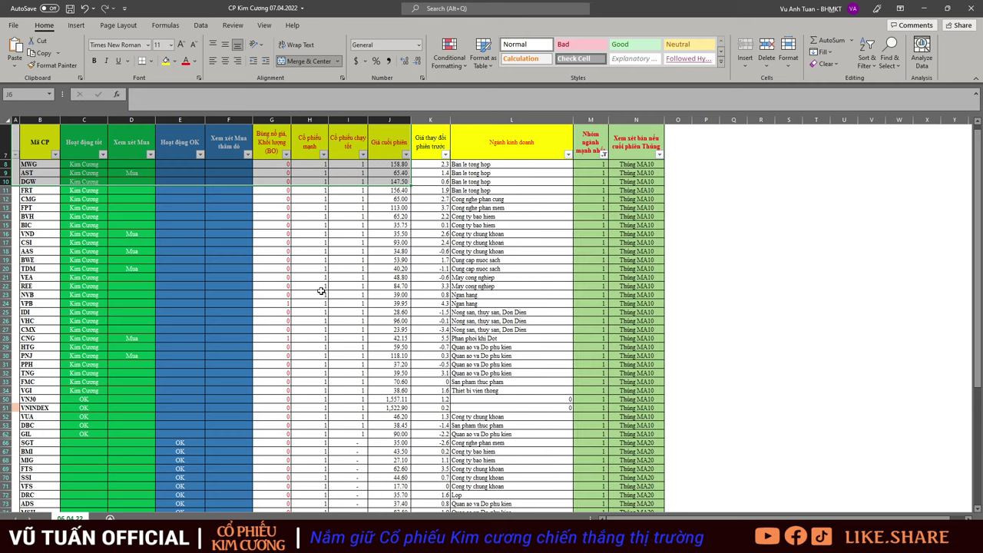
- Compare the CANSLIM - DÒNG TIỀN and VSA - DÒNG TIỀN column groups of the filtered stock list
scroll(325, 286, up, 2)
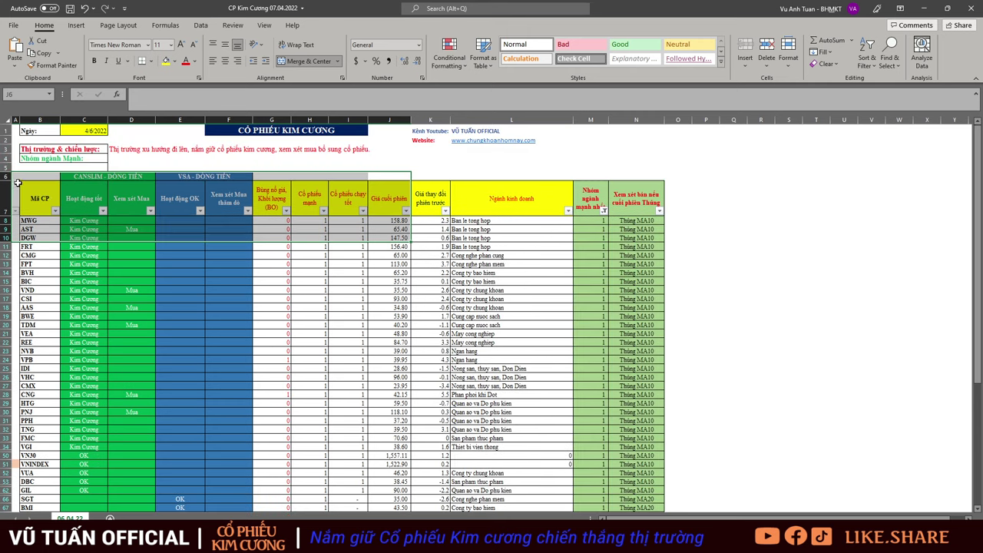
drag(78, 182, 78, 485)
scroll(97, 246, down, 2)
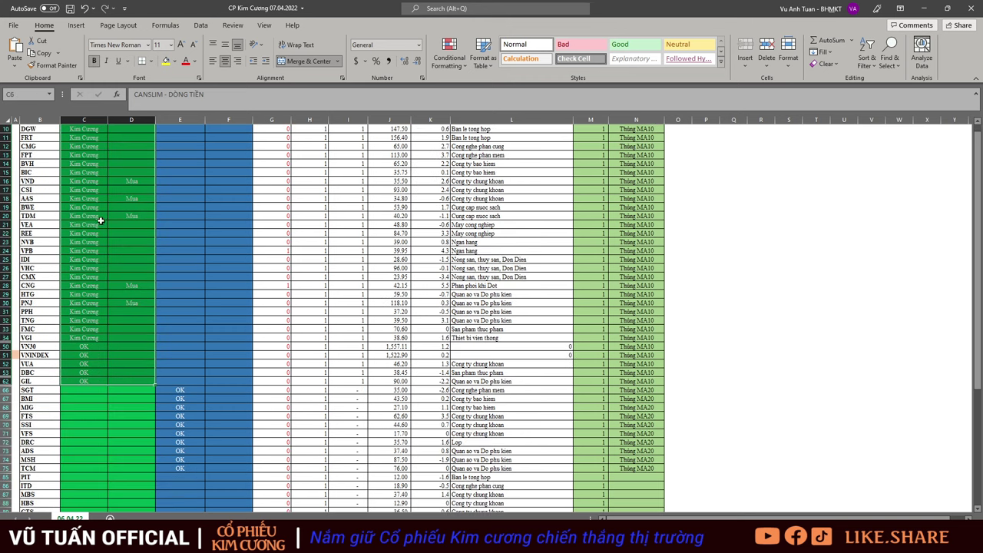
scroll(101, 221, up, 2)
drag(94, 176, 109, 482)
click(208, 178)
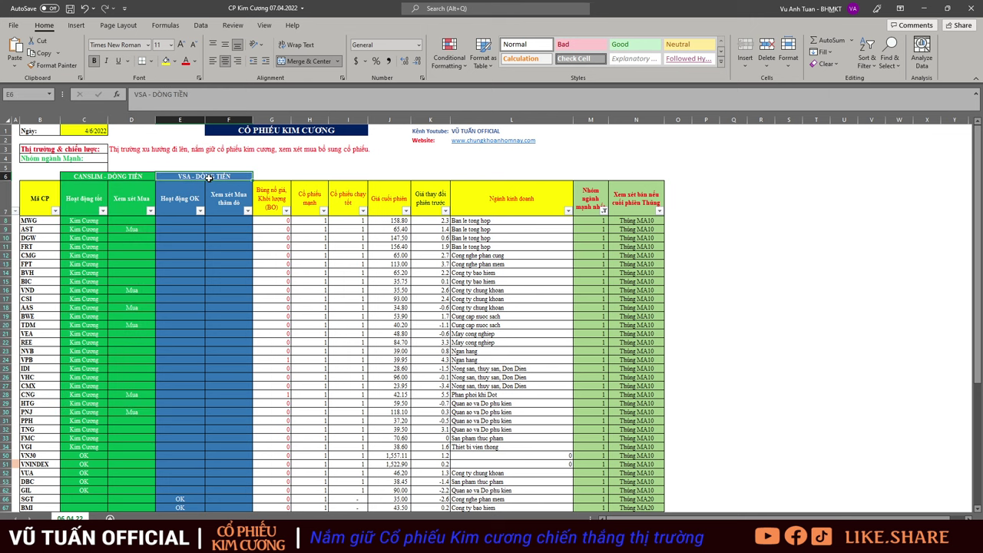
drag(209, 178, 230, 494)
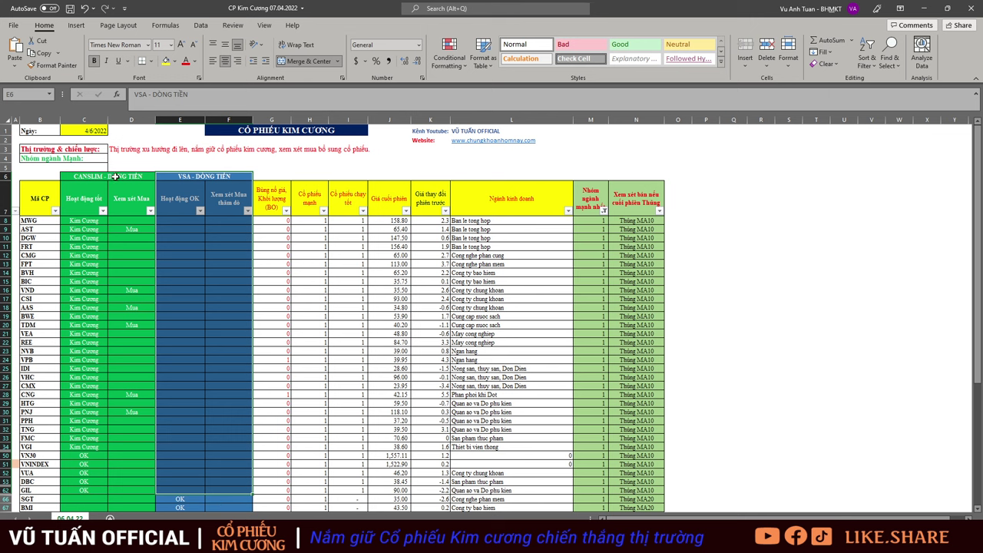
drag(115, 178, 117, 471)
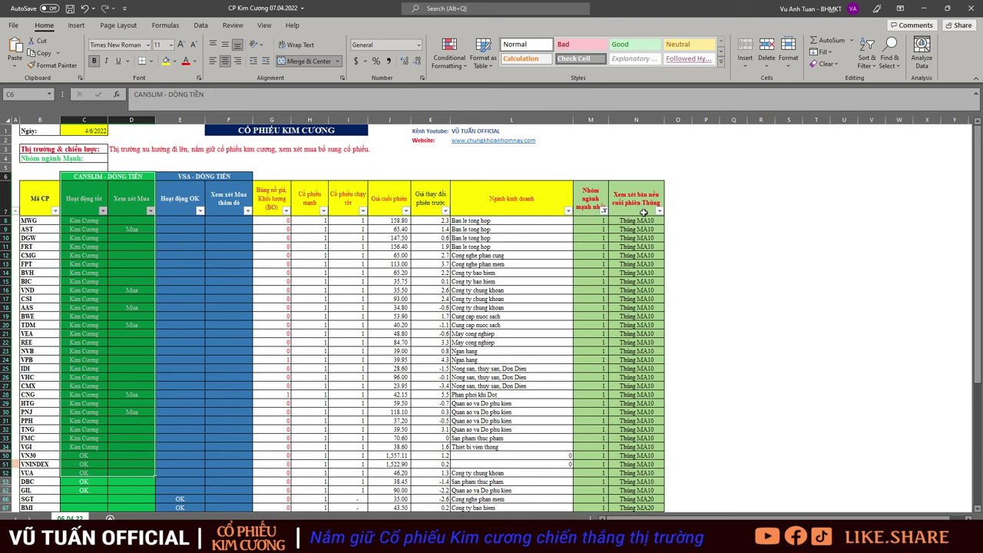
- Review the strong-industry flags, the Kim Cương ratings and the OK ratings of VUA, DBC and GIL in the Hoạt động tốt column
drag(585, 263, 587, 393)
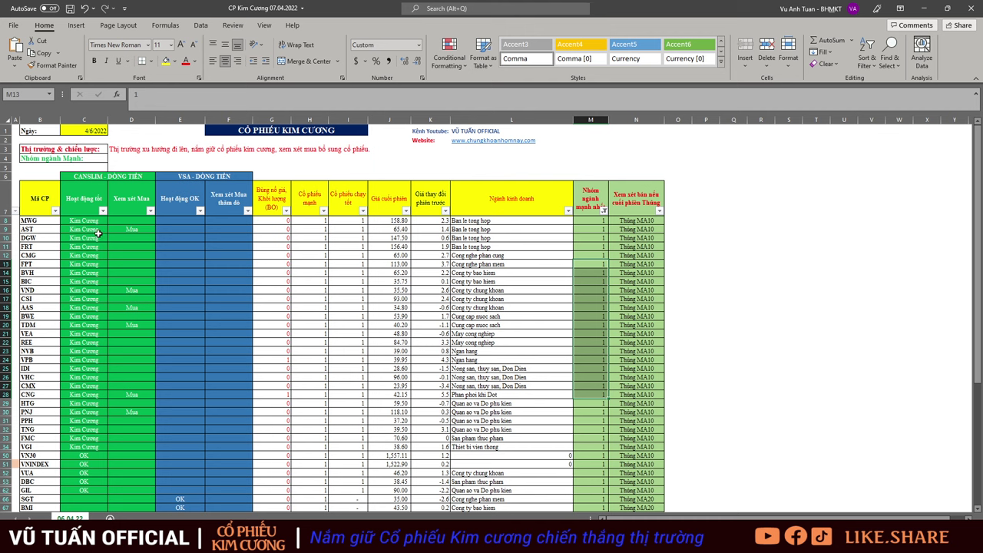
drag(86, 221, 80, 446)
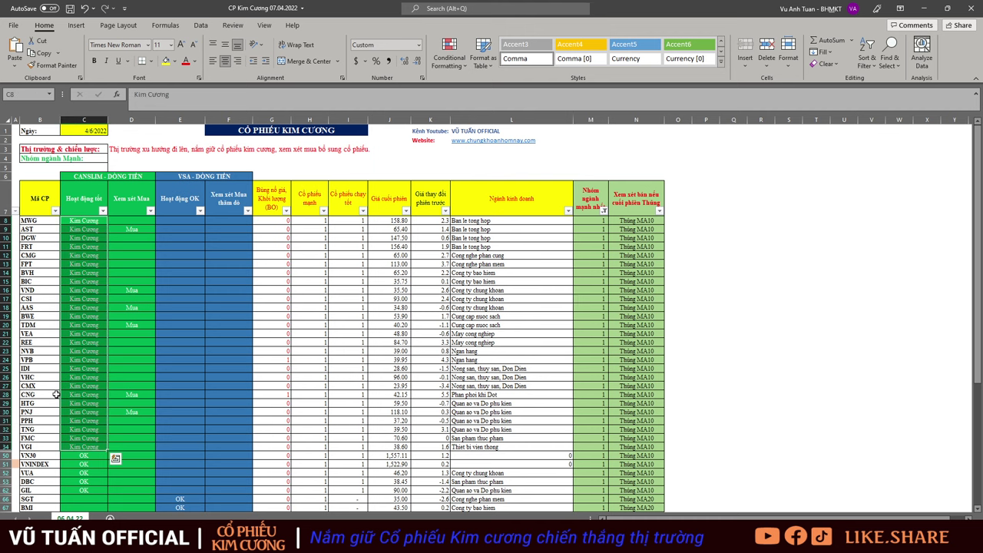
scroll(78, 355, up, 1)
scroll(76, 356, up, 1)
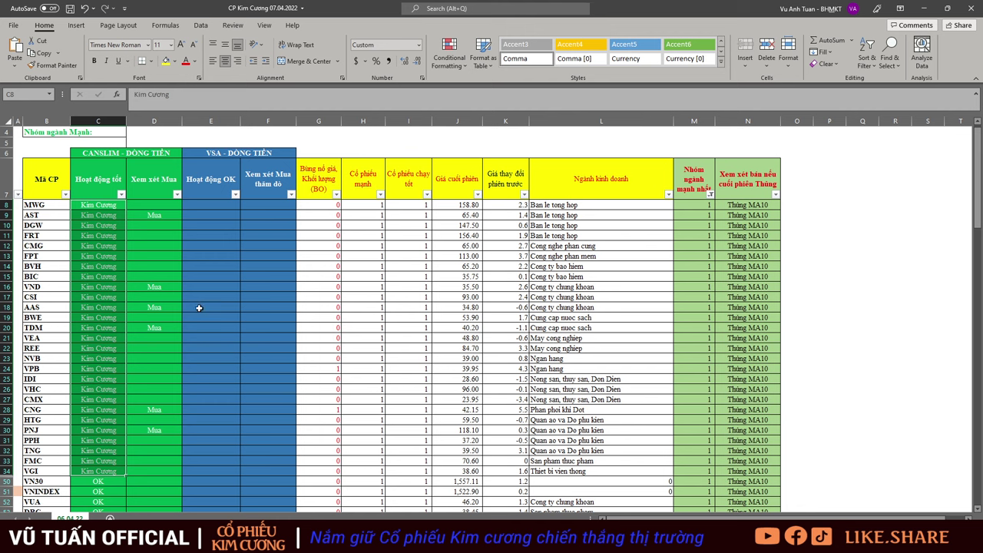
scroll(203, 312, down, 2)
scroll(98, 251, up, 1)
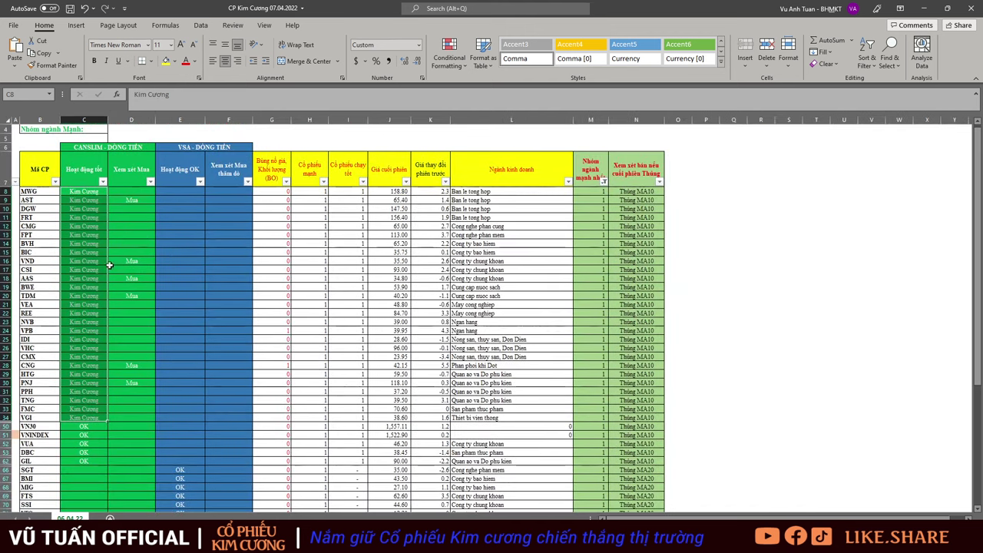
scroll(93, 192, down, 1)
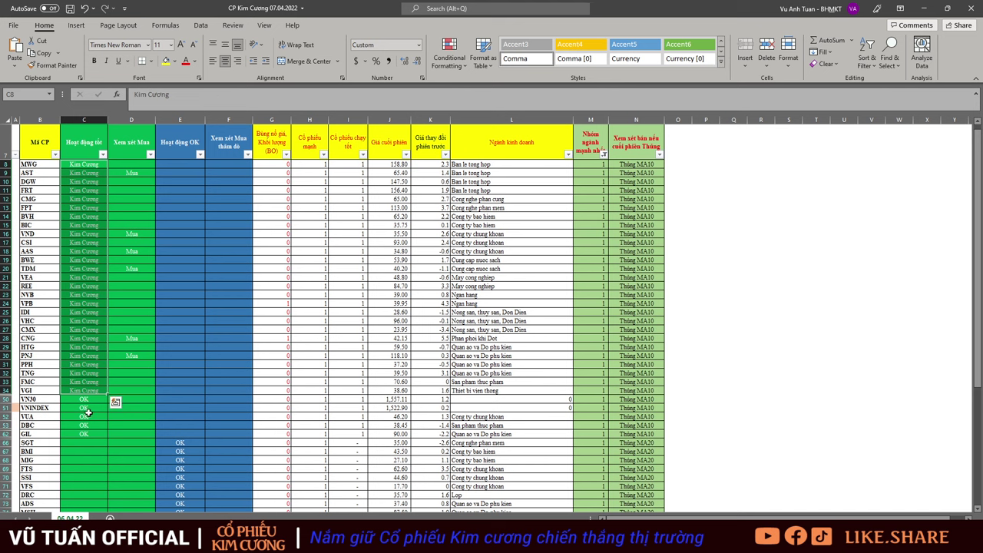
drag(89, 416, 84, 434)
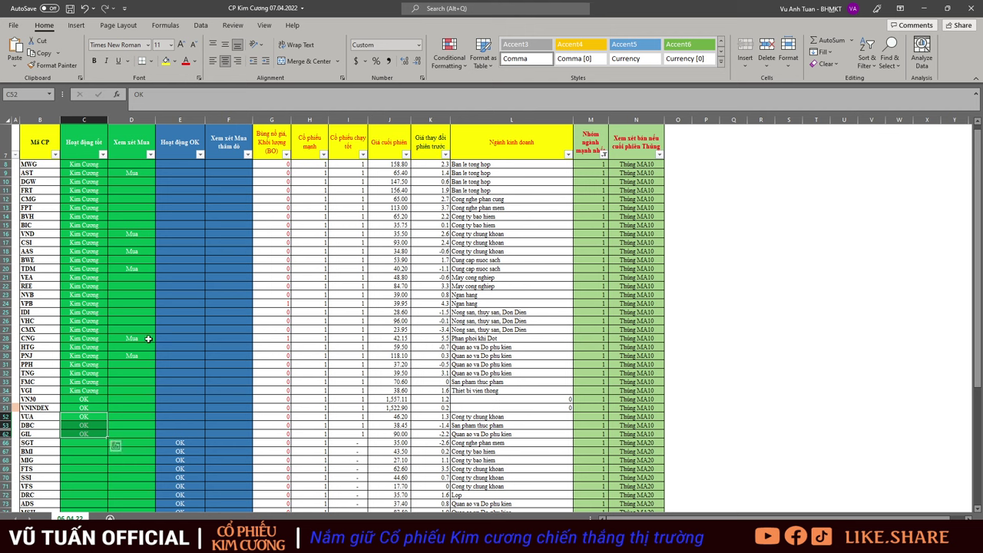
- Filter the Xem xét Mua column to show only Mua and select the listed stocks from Mã CP through Xem xét Mua
scroll(133, 215, up, 2)
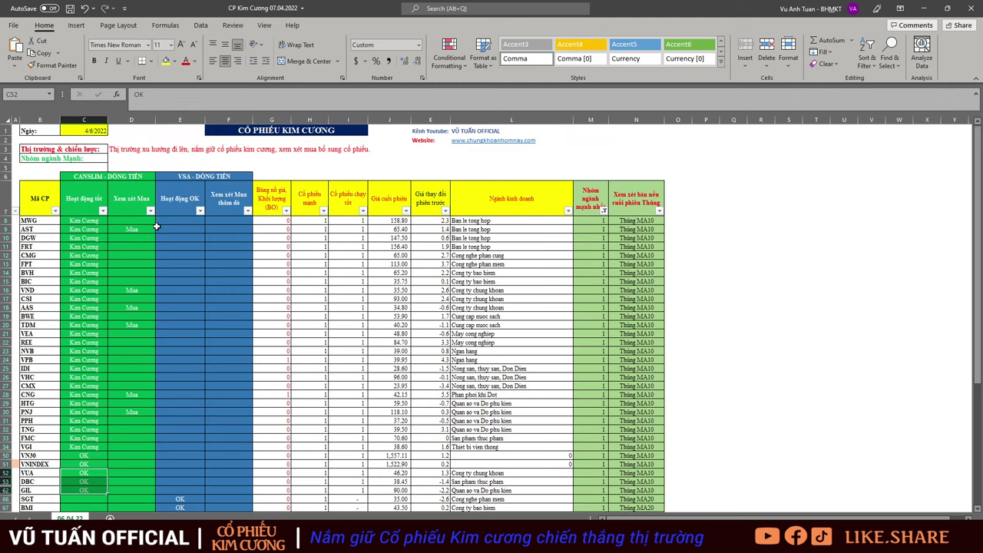
click(150, 210)
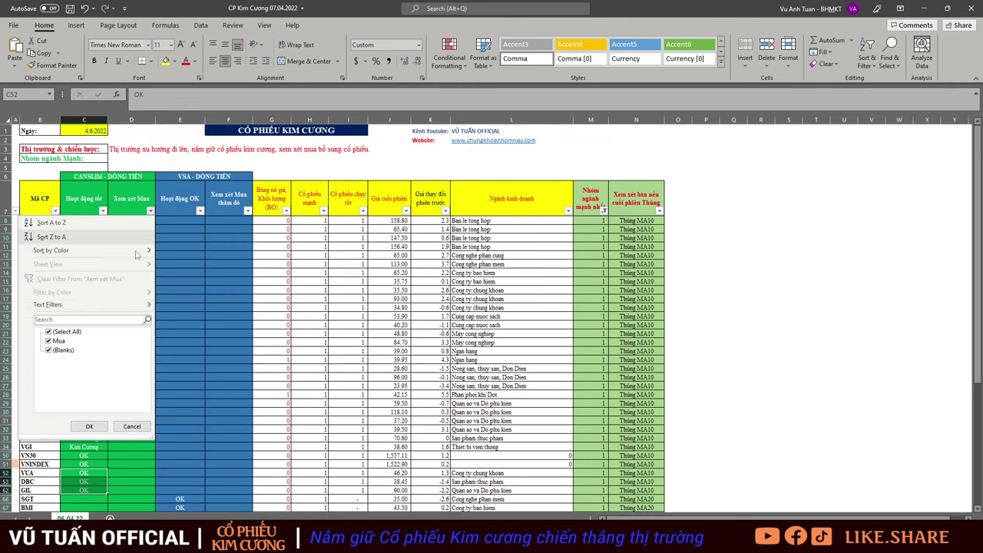
click(49, 350)
click(89, 426)
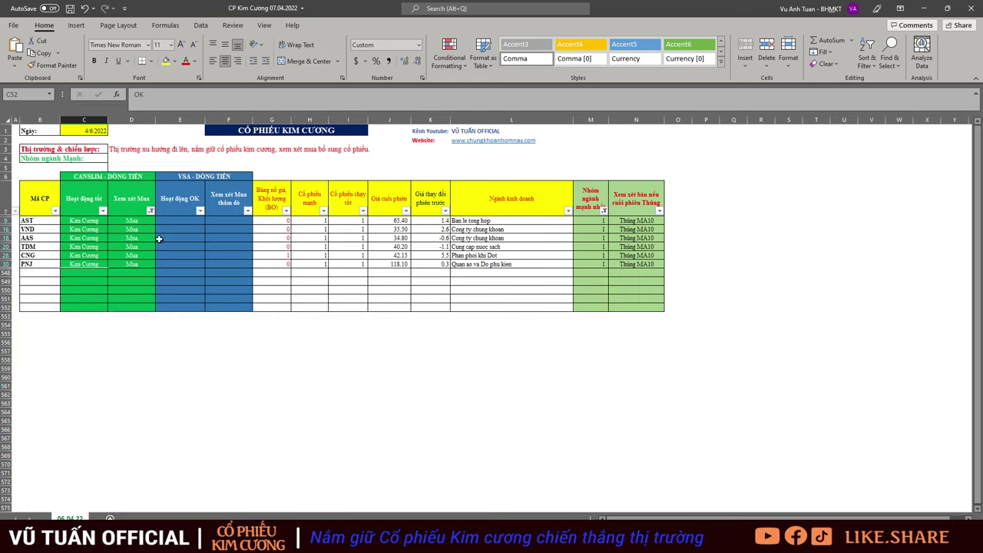
click(33, 220)
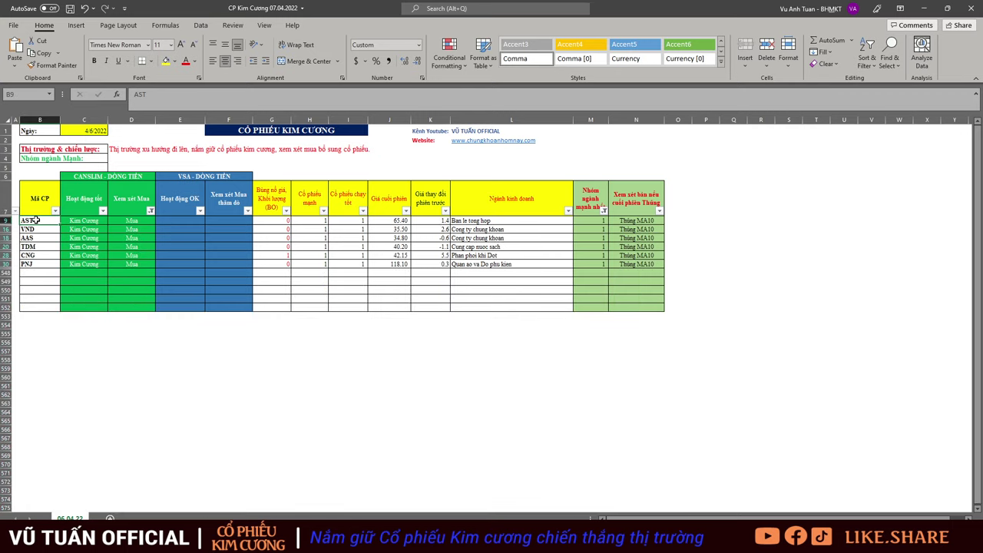
drag(45, 224, 134, 265)
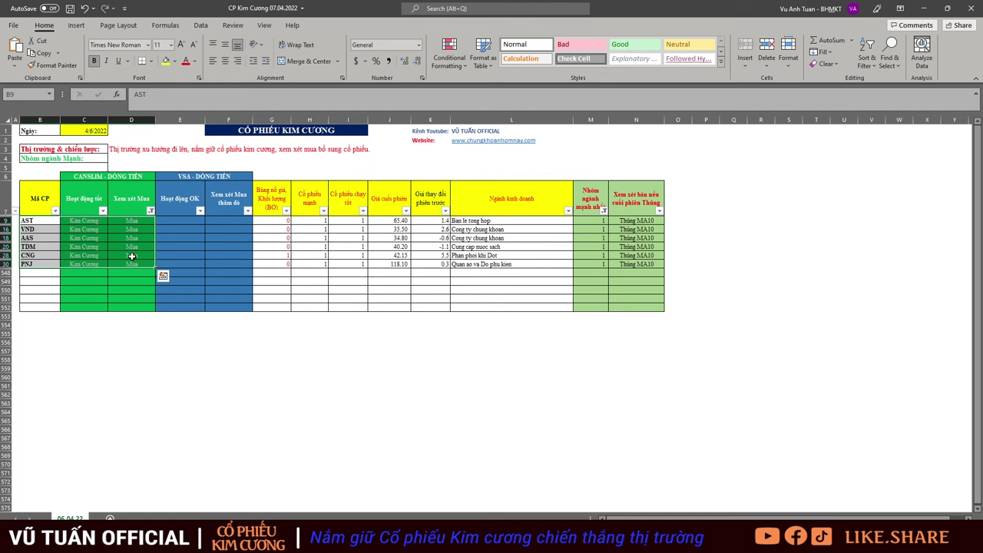
- Clear all active filters so the full Cổ phiếu Kim Cương stock list is shown
key(alt+a)
key(c)
click(227, 325)
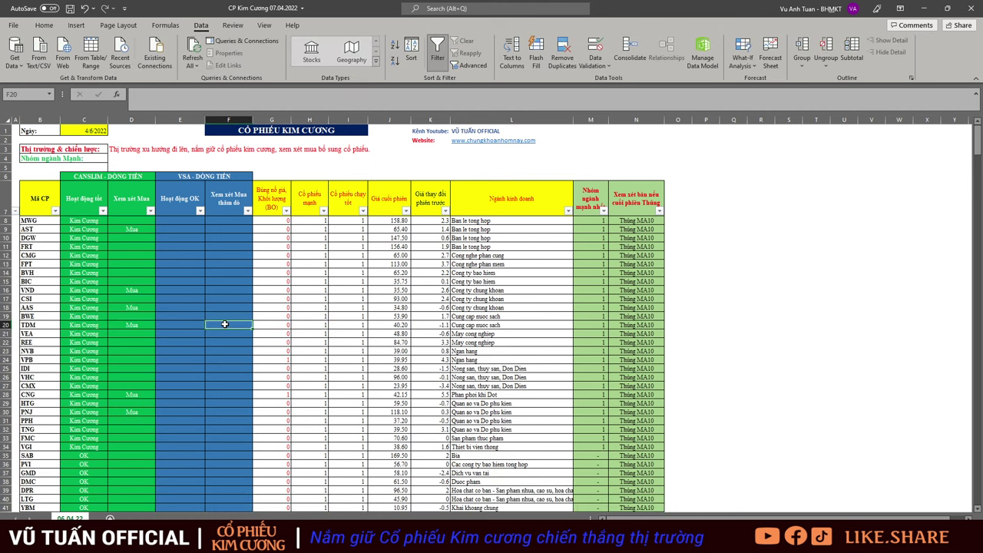
- Review the OK-rated stocks from SGT to TCM in the Hoạt động OK column under VSA - DÒNG TIỀN
drag(201, 181, 191, 436)
scroll(208, 358, down, 10)
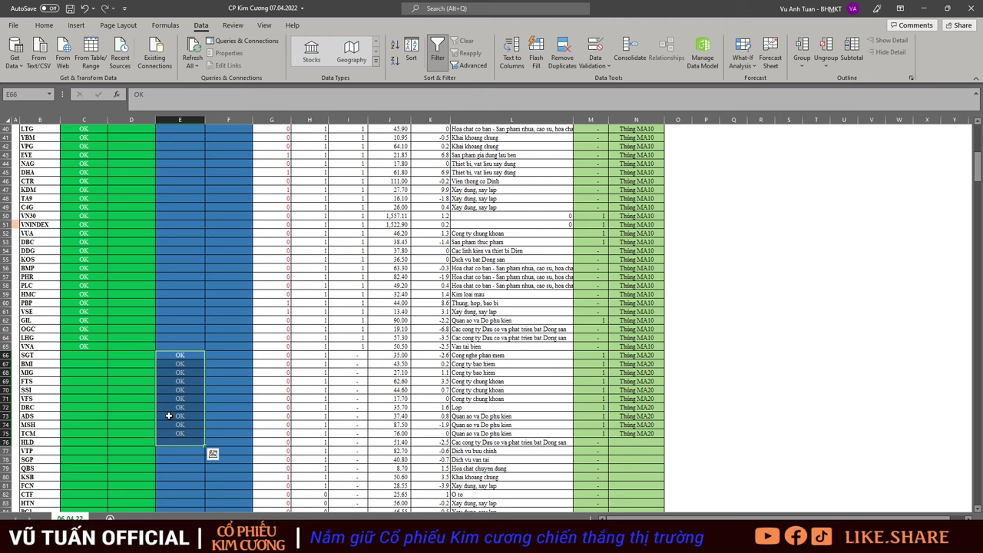
drag(183, 357, 192, 401)
scroll(138, 307, up, 5)
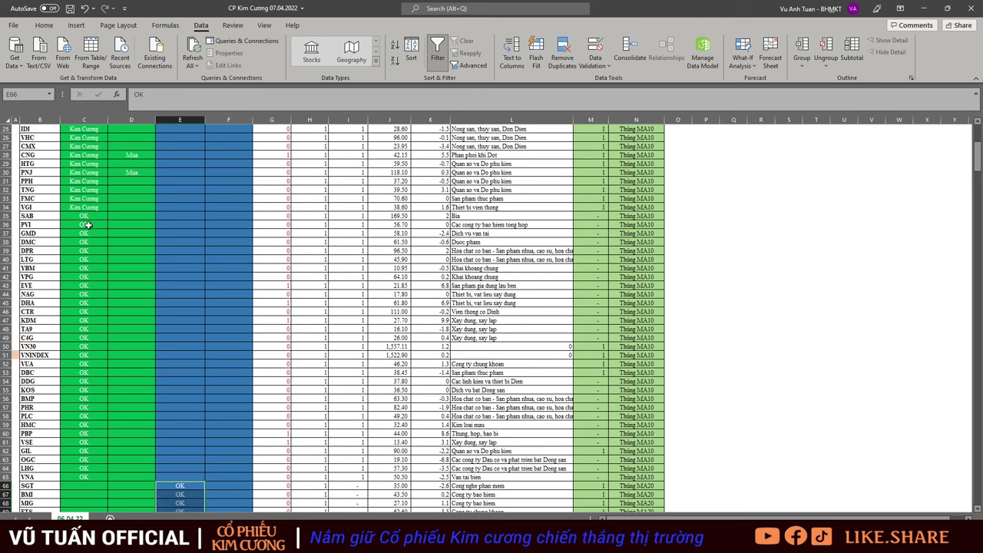
- Compare the Kim Cương and OK ratings in the Hoạt động tốt column with the OK ratings in the Hoạt động OK column
click(86, 165)
scroll(103, 207, up, 8)
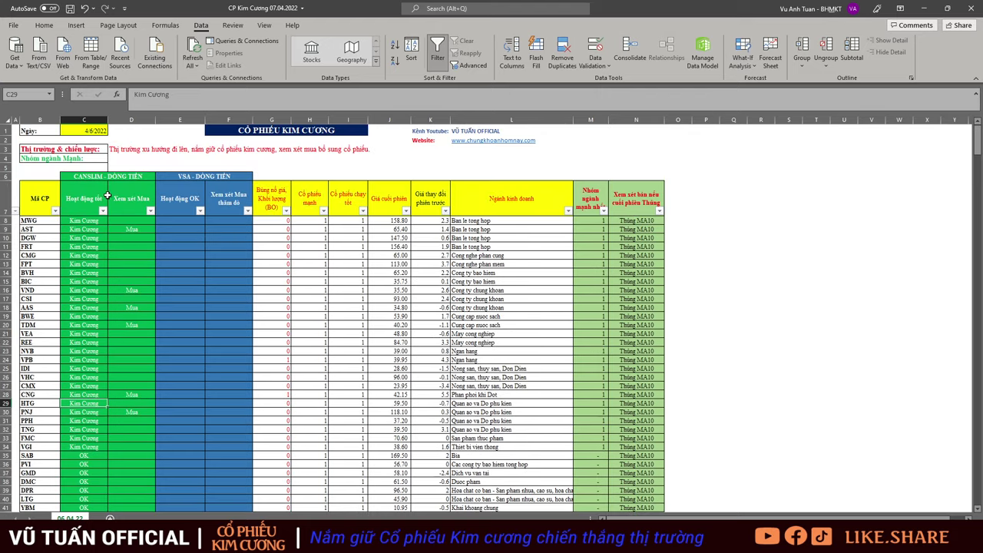
drag(91, 243, 90, 448)
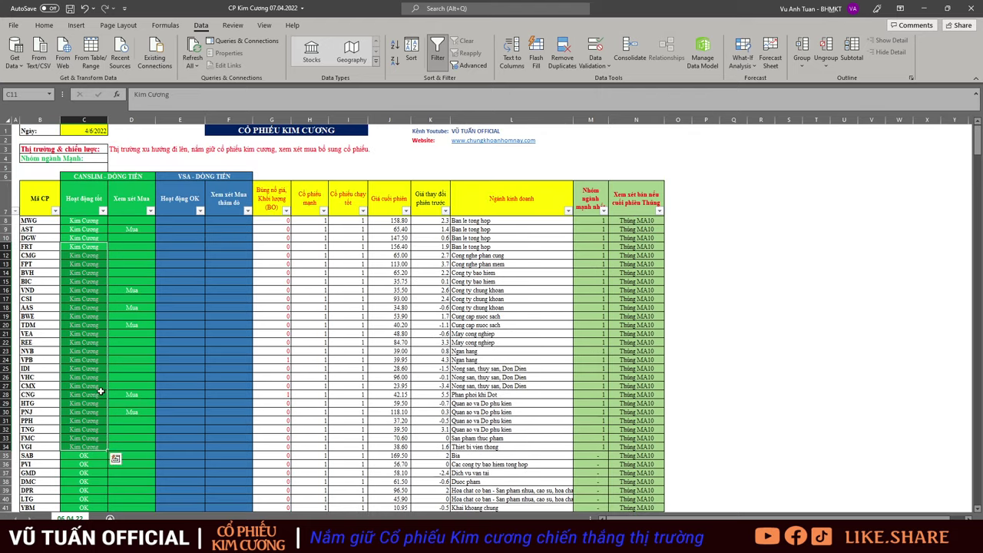
scroll(117, 280, down, 6)
drag(84, 270, 88, 394)
scroll(89, 394, down, 3)
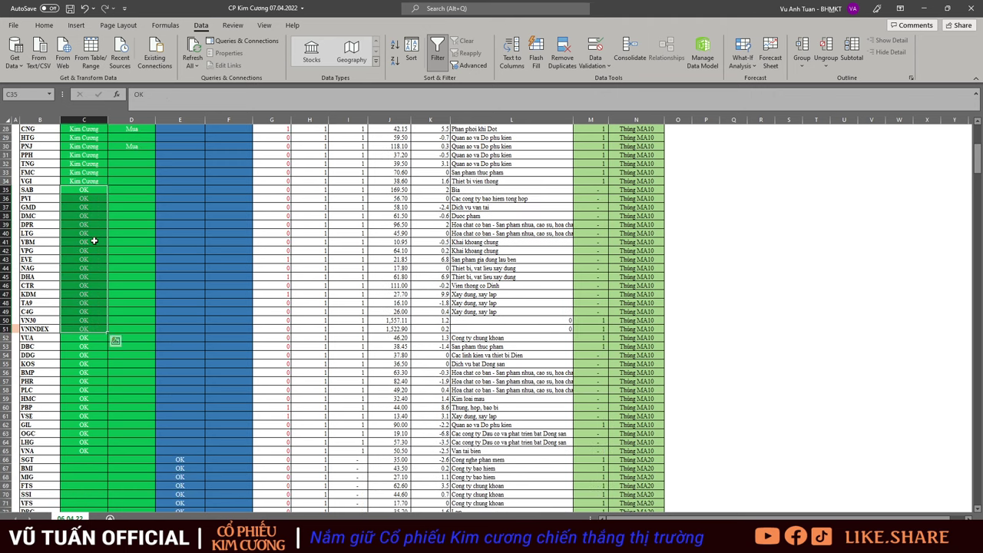
drag(87, 197, 92, 388)
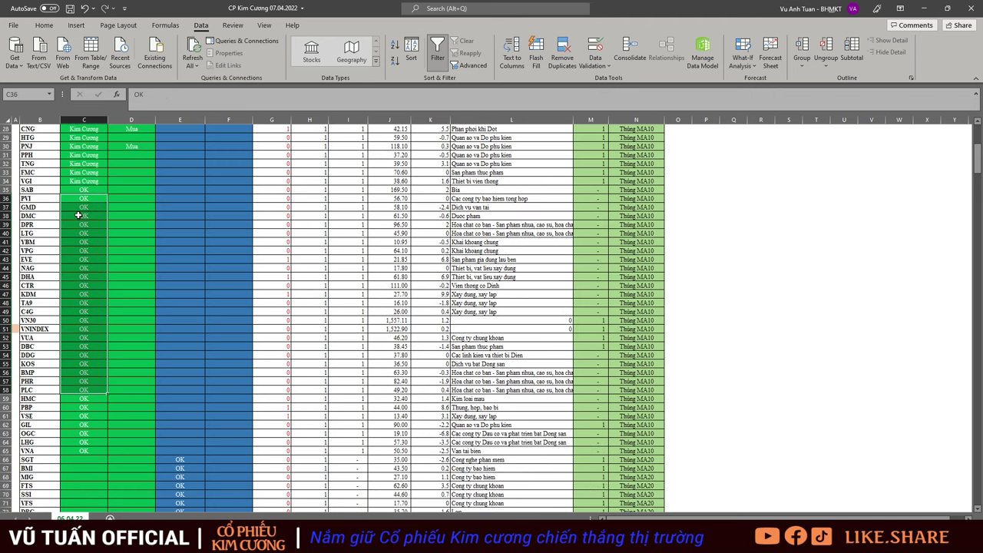
scroll(83, 384, down, 2)
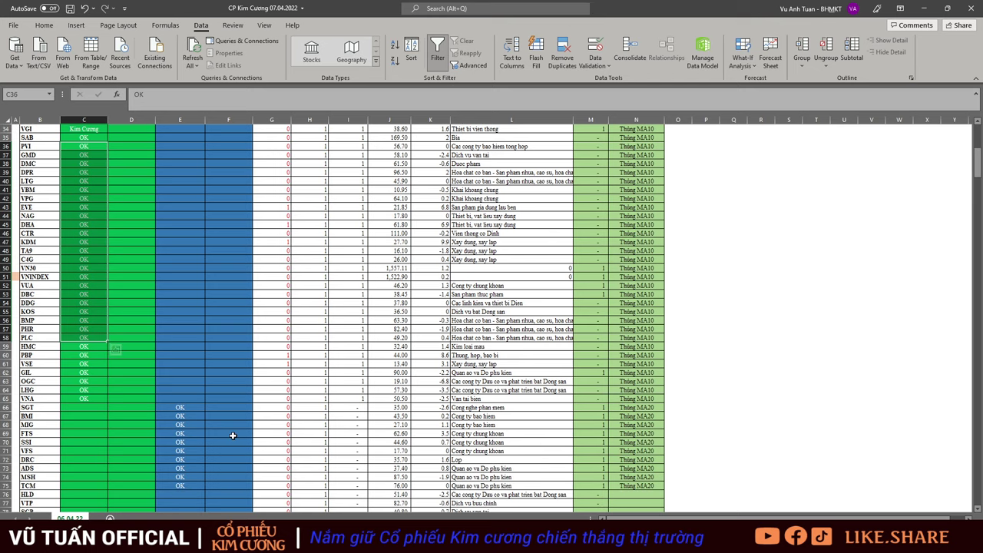
scroll(214, 358, up, 11)
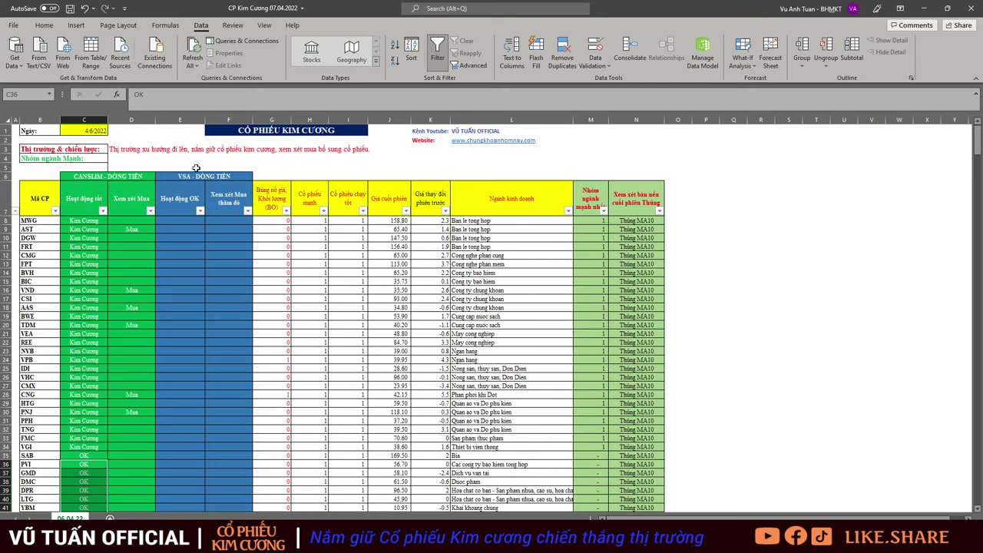
scroll(185, 246, down, 15)
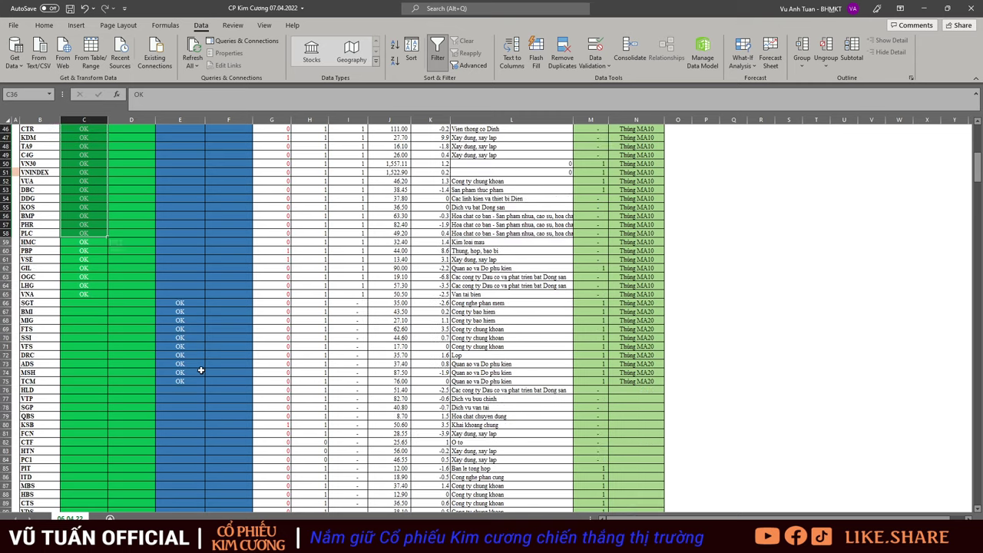
drag(192, 303, 188, 392)
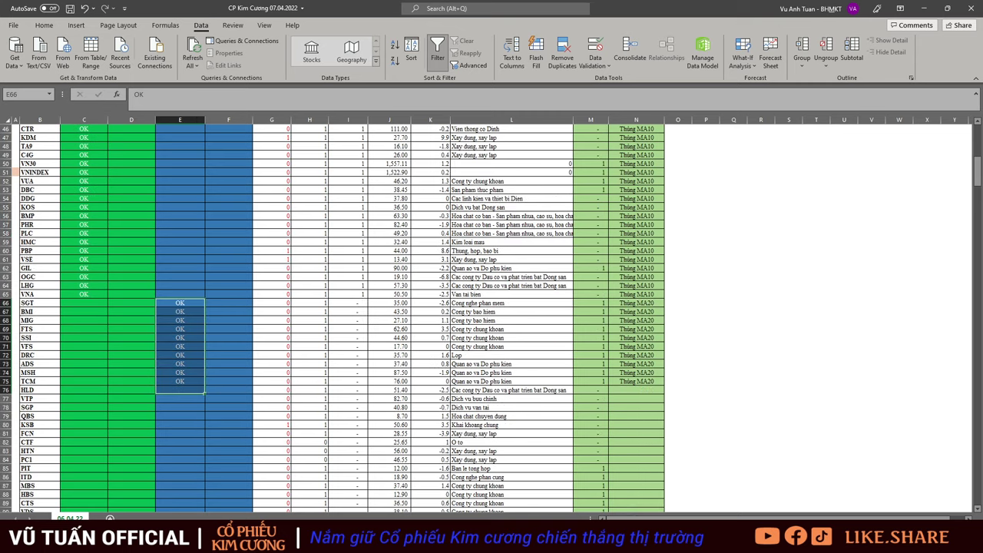
- Switch to AmiBroker and widen the Analysis3 window to expose more of its result columns
click(124, 541)
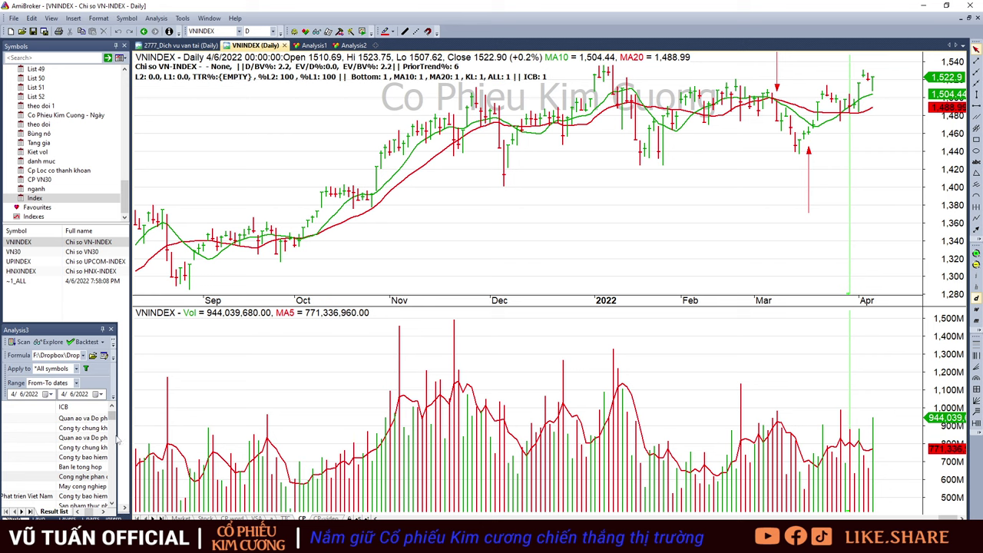
drag(118, 435, 667, 443)
key(alt+Tab)
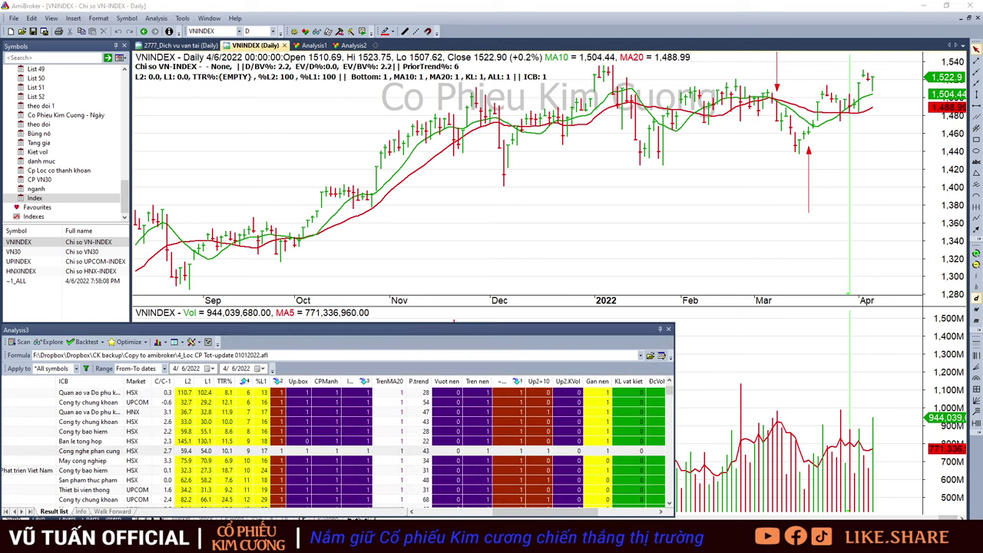
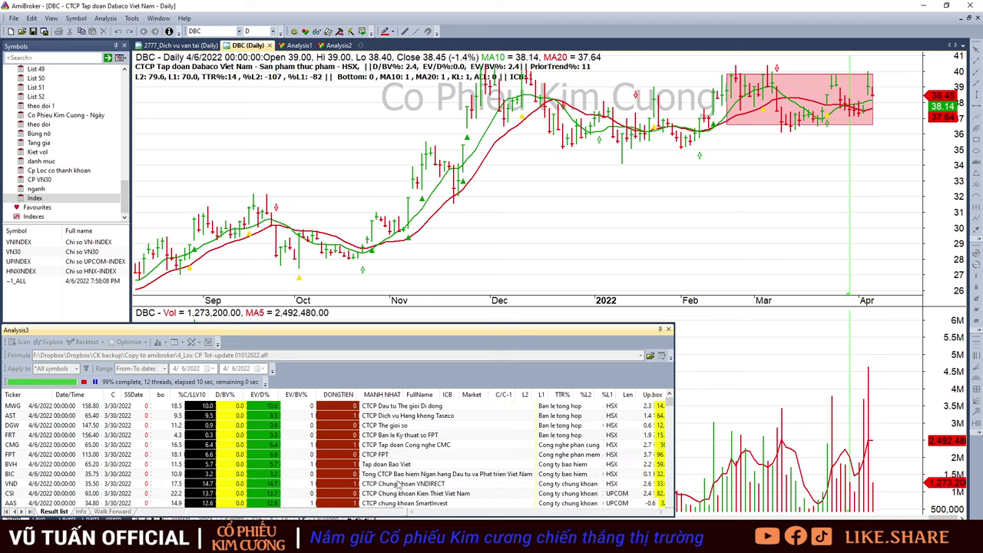
- Review the indicator columns in the Analysis3 results and view the daily charts of MWG and AST
drag(541, 382, 487, 380)
drag(491, 512, 576, 513)
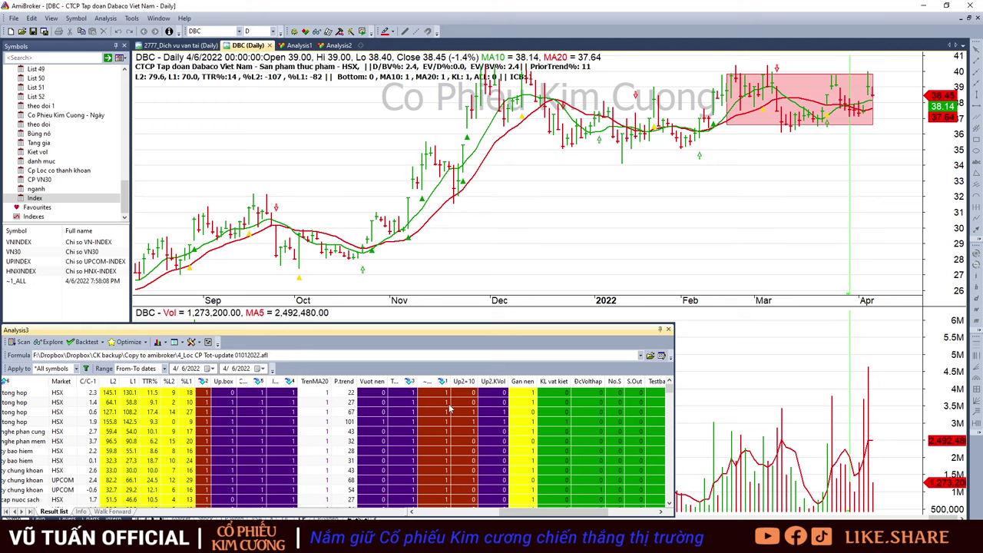
click(472, 393)
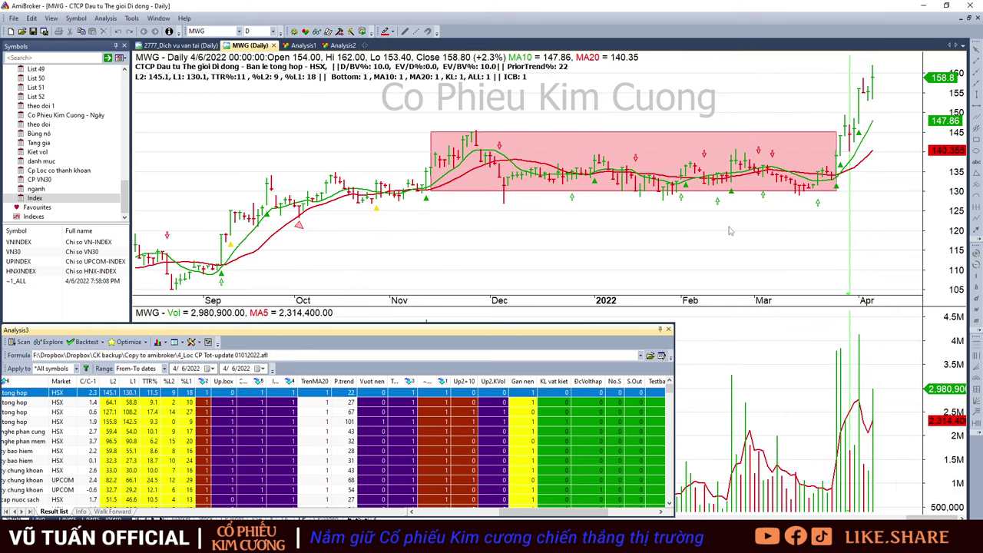
drag(553, 512, 537, 513)
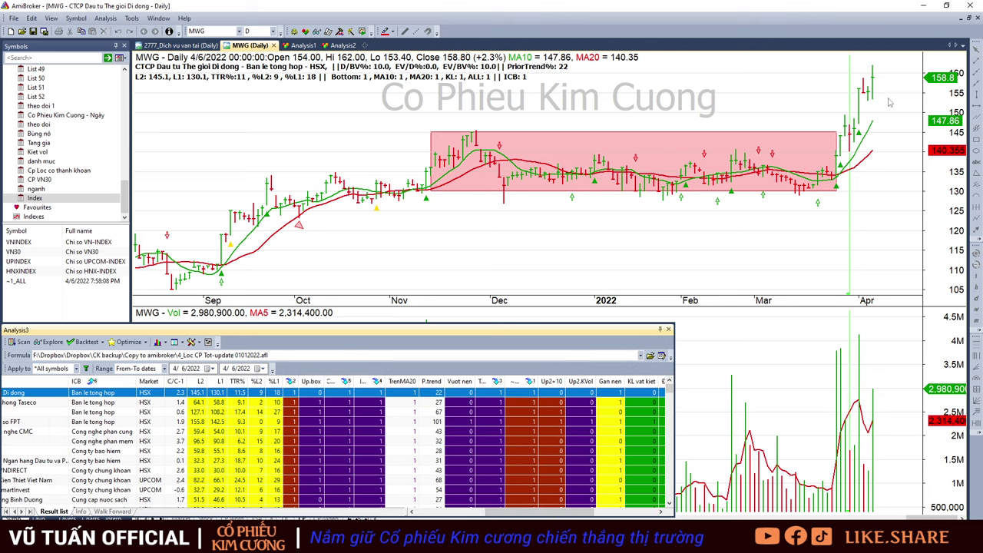
key(Down)
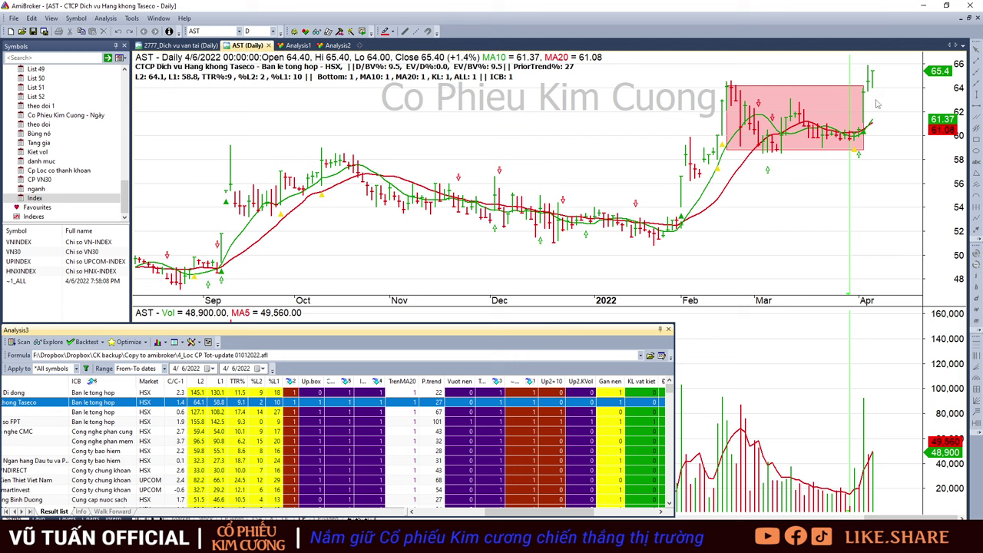
- View the DGW daily chart and examine the bars around its breakout from the price box
key(Down)
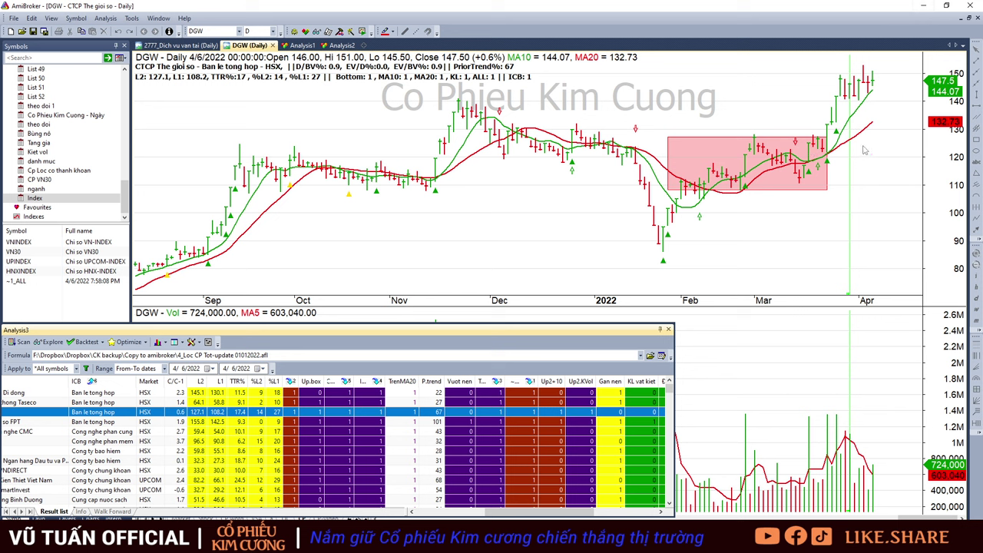
mouse_move(857, 93)
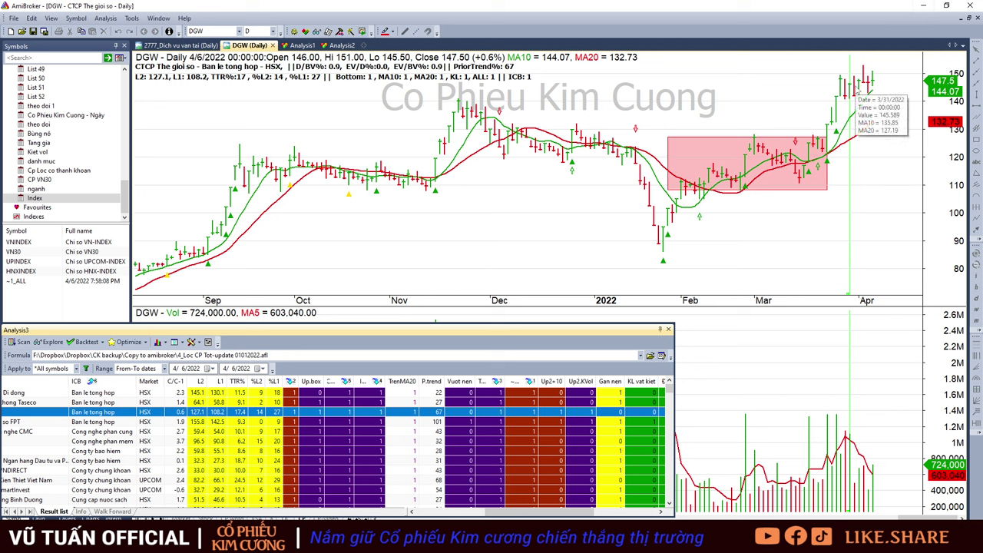
click(828, 125)
click(896, 89)
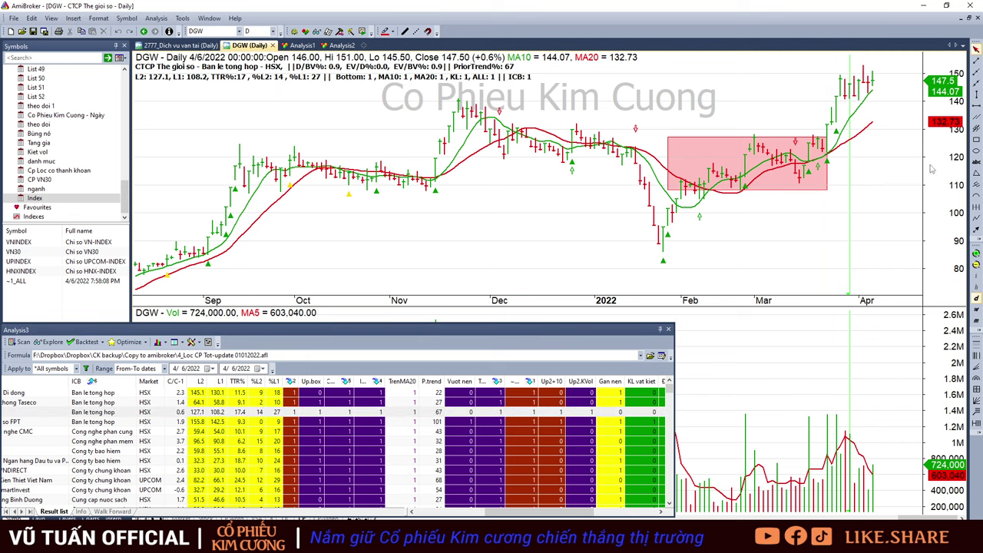
- View the FRT daily chart and inspect its bars from 4/1/2022 to 4/6/2022
click(148, 423)
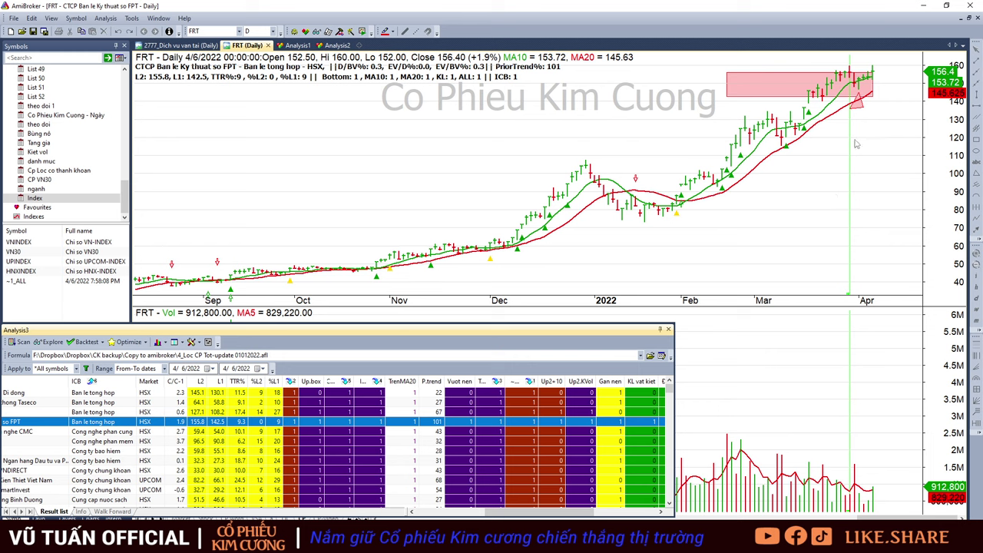
click(856, 143)
click(859, 152)
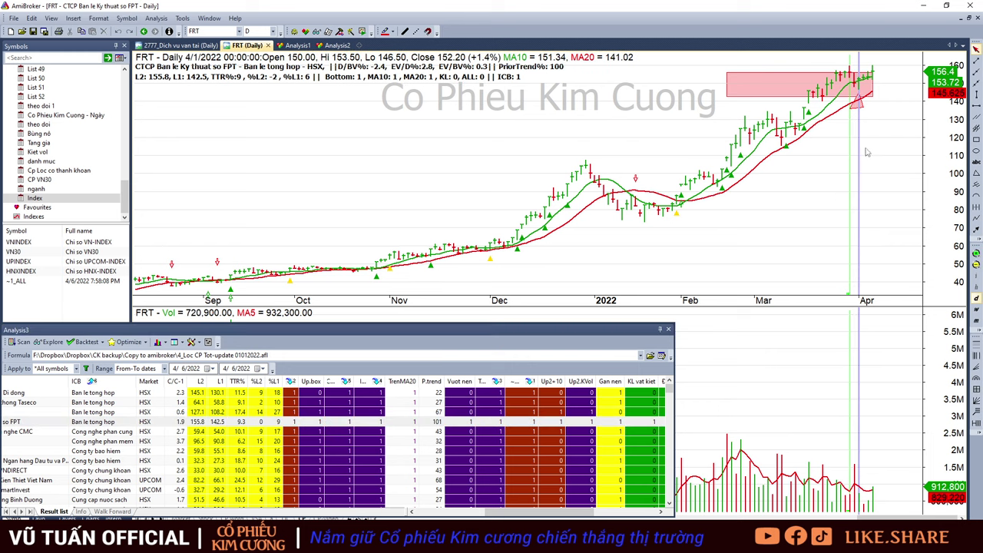
click(863, 158)
click(873, 123)
click(904, 115)
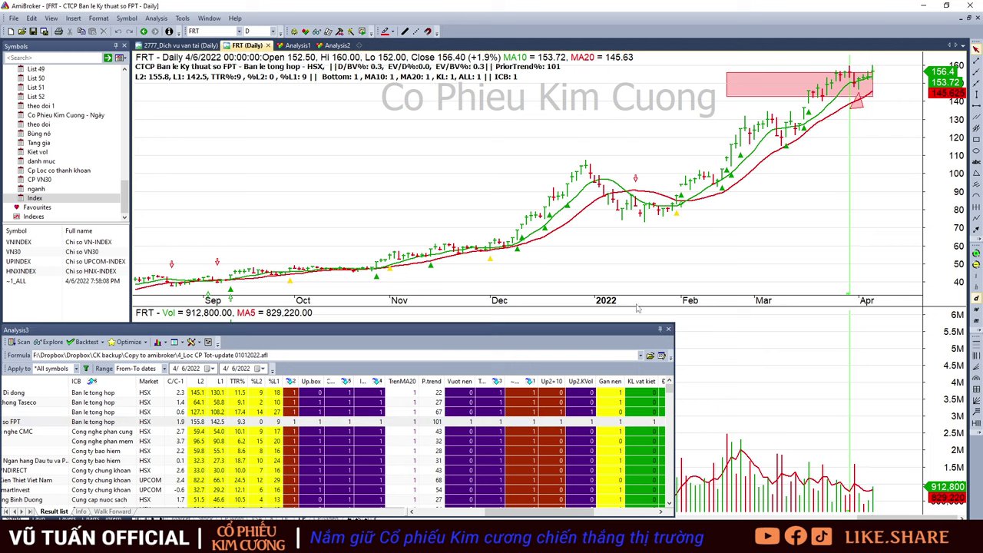
- View the CMG and FPT daily charts and inspect FPT's breakout bar of 3/28/2022
click(352, 431)
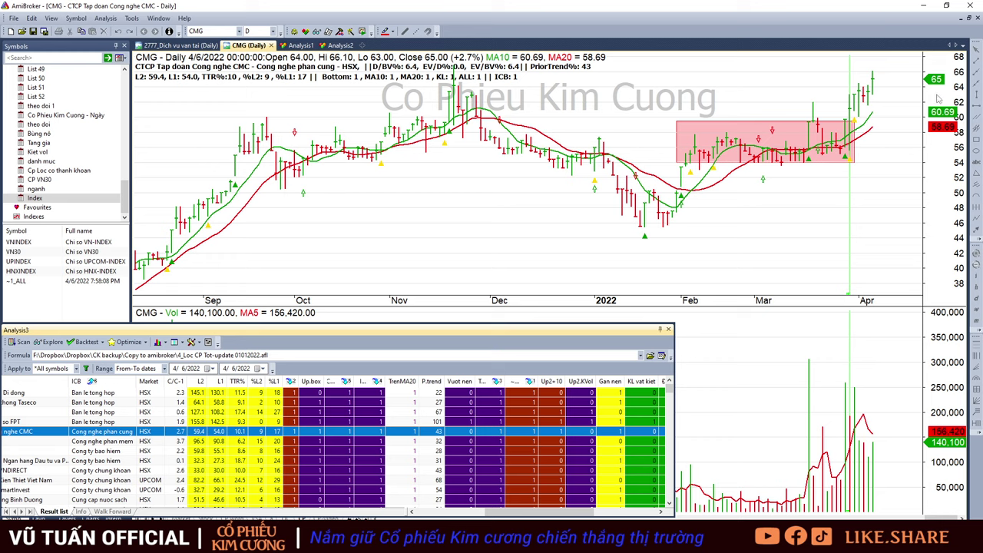
key(Down)
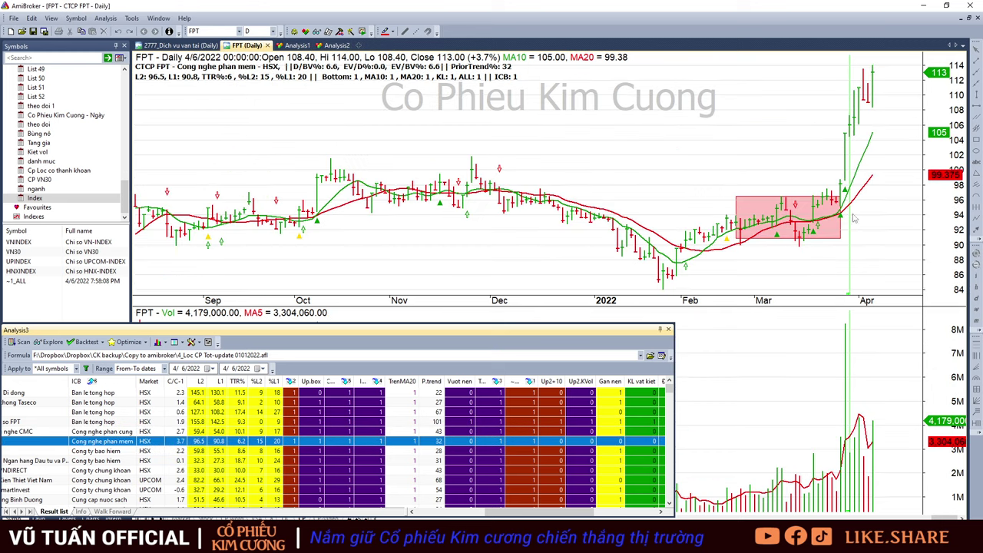
click(846, 272)
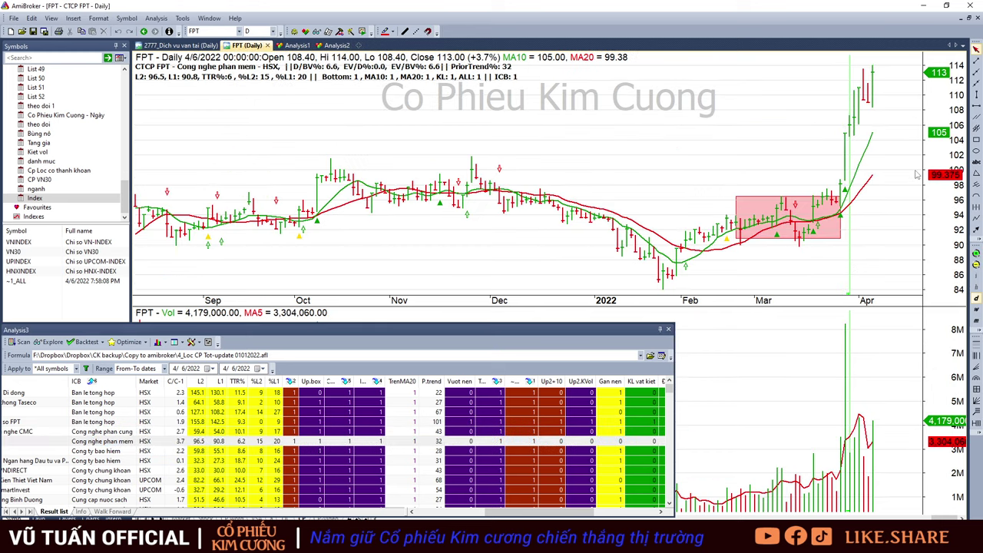
click(842, 190)
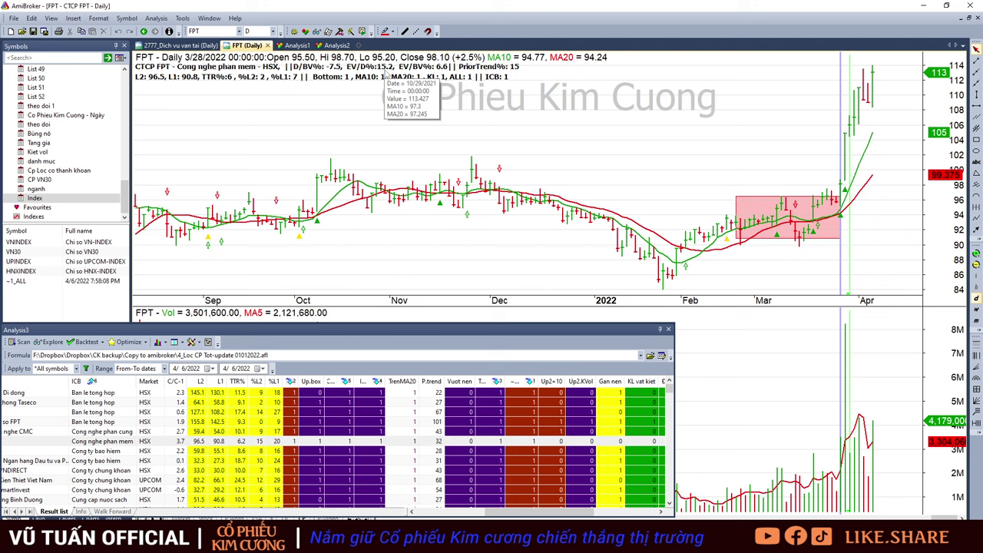
click(893, 83)
- View the BVH and BIC daily charts and inspect BIC's most recent bars against its moving averages
click(296, 453)
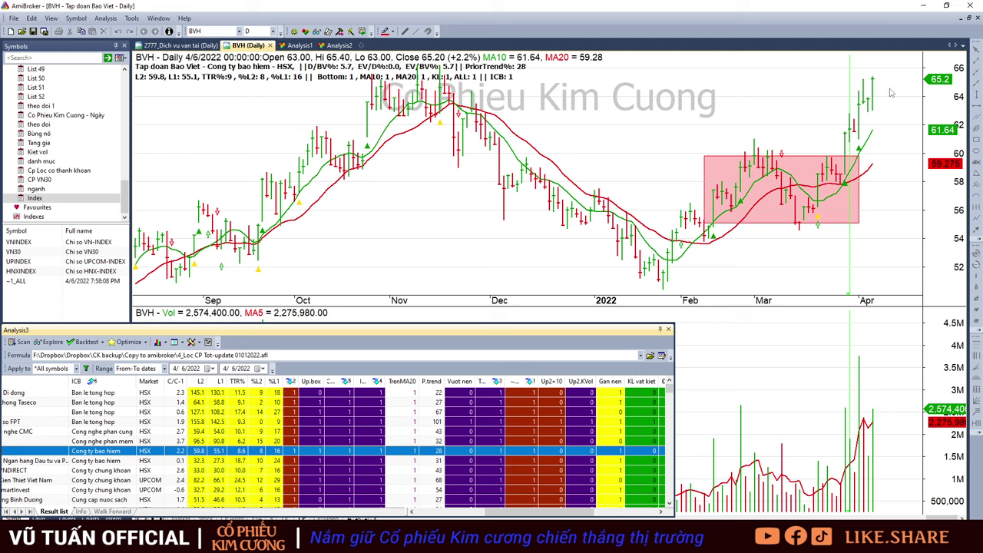
key(Down)
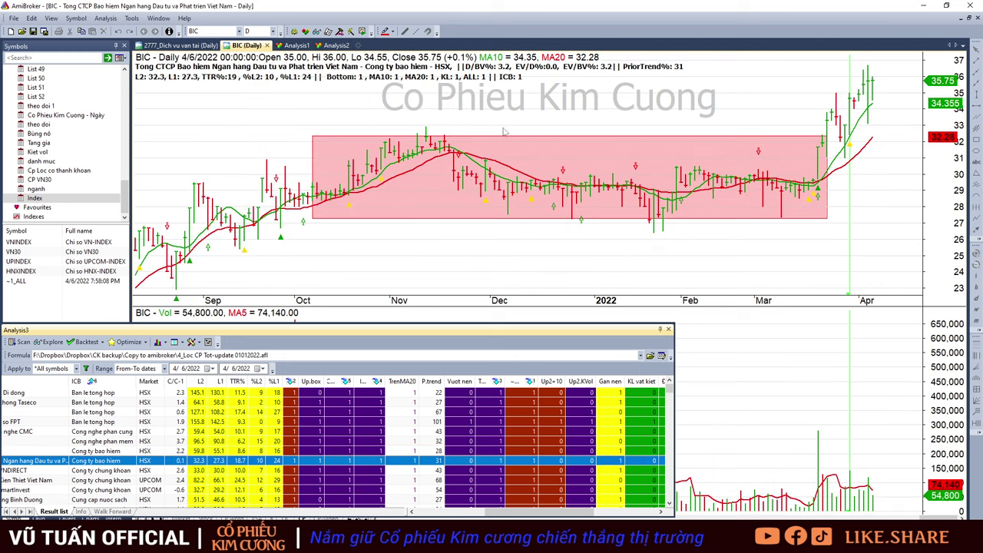
click(868, 121)
click(873, 108)
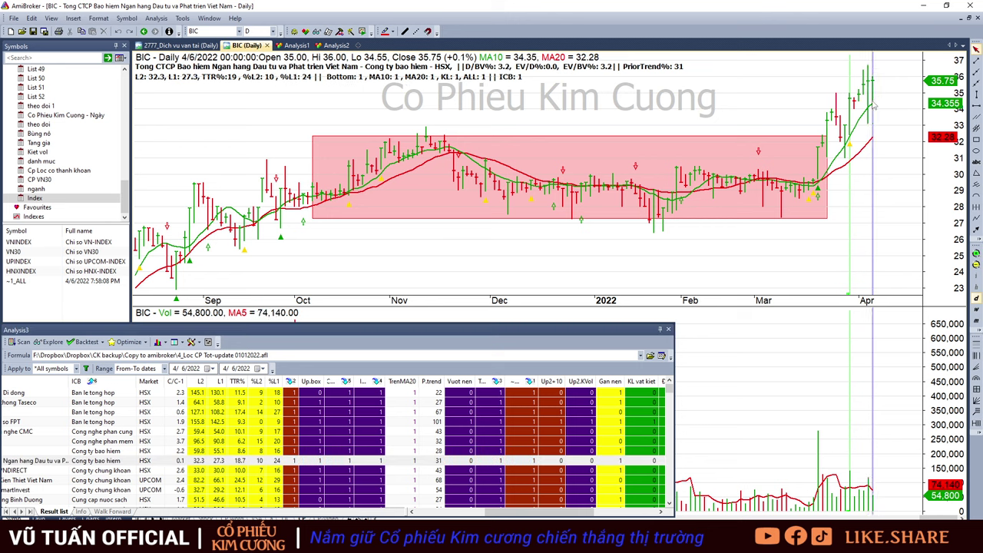
click(869, 99)
click(874, 111)
click(896, 110)
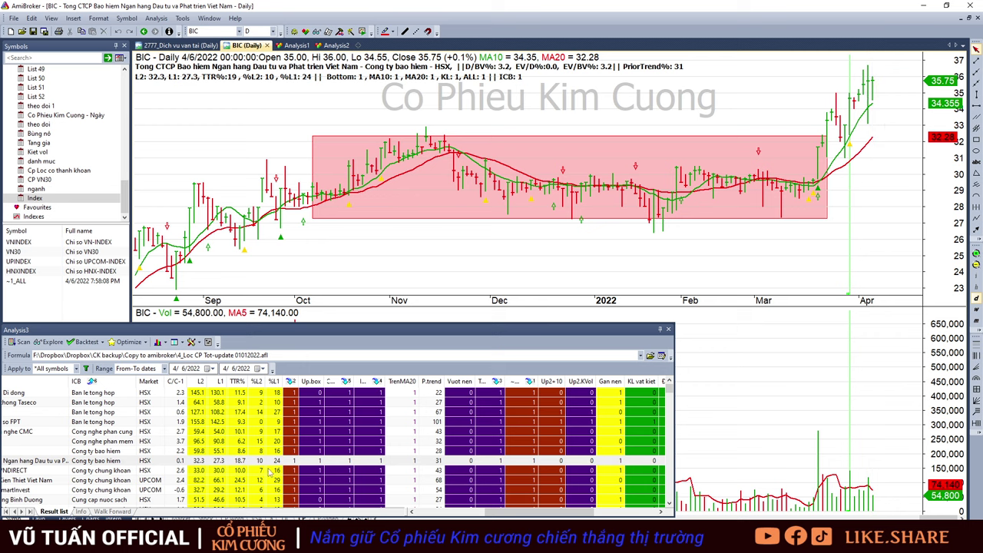
- View the VND daily chart and inspect the breakout bar of 4/4/2022 and the 4/6/2022 bar
click(204, 472)
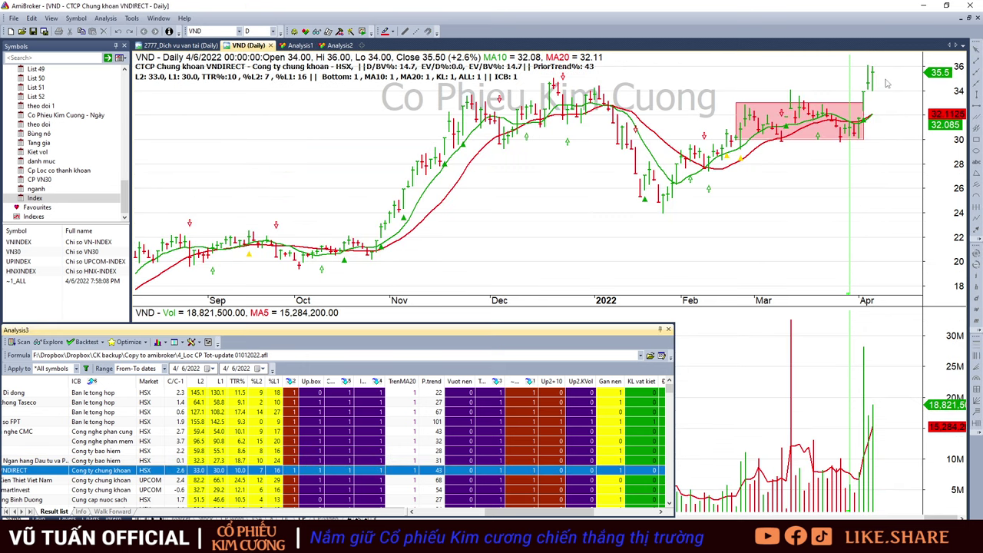
click(864, 102)
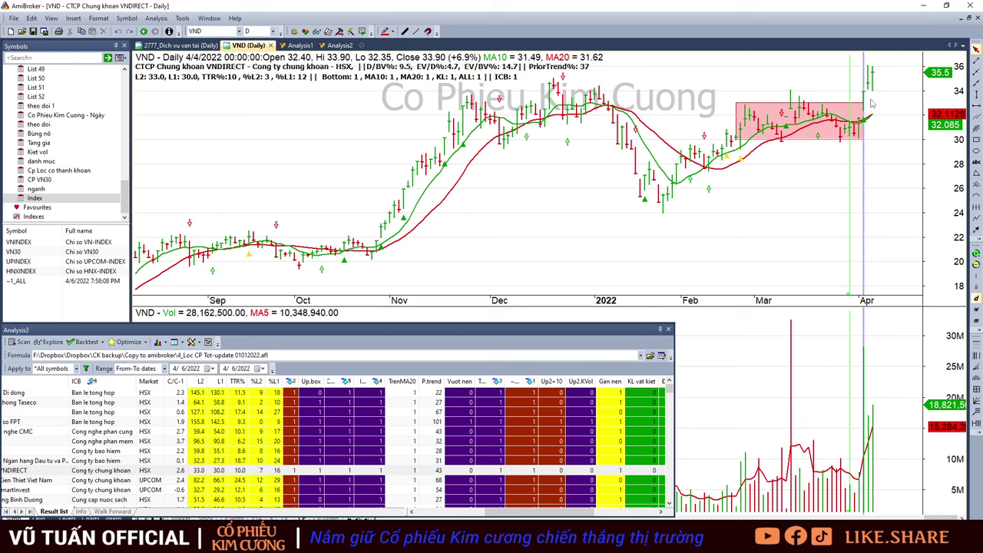
click(873, 82)
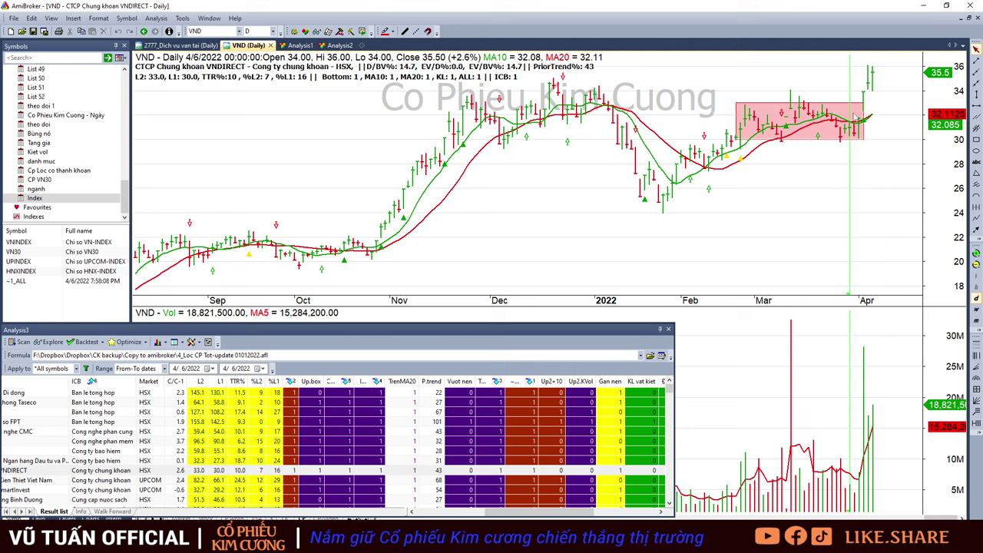
- View the CSI and AAS daily charts and inspect AAS's most recent bars above its consolidation box
scroll(177, 470, down, 2)
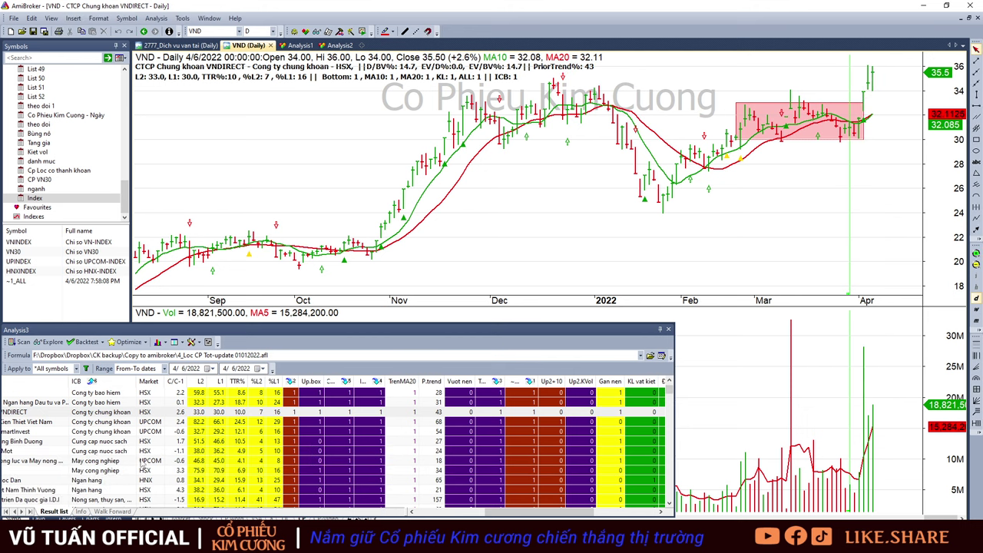
click(131, 424)
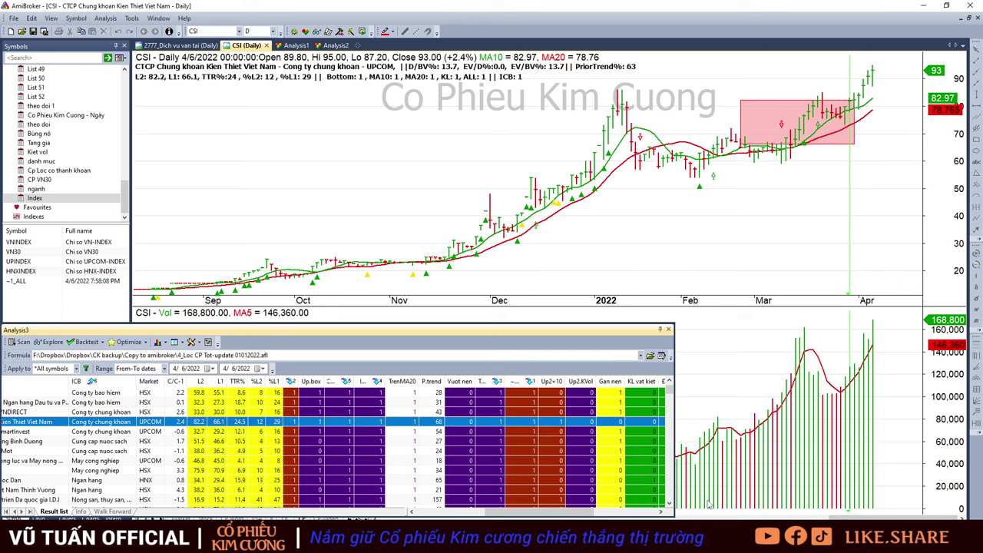
drag(564, 514, 571, 515)
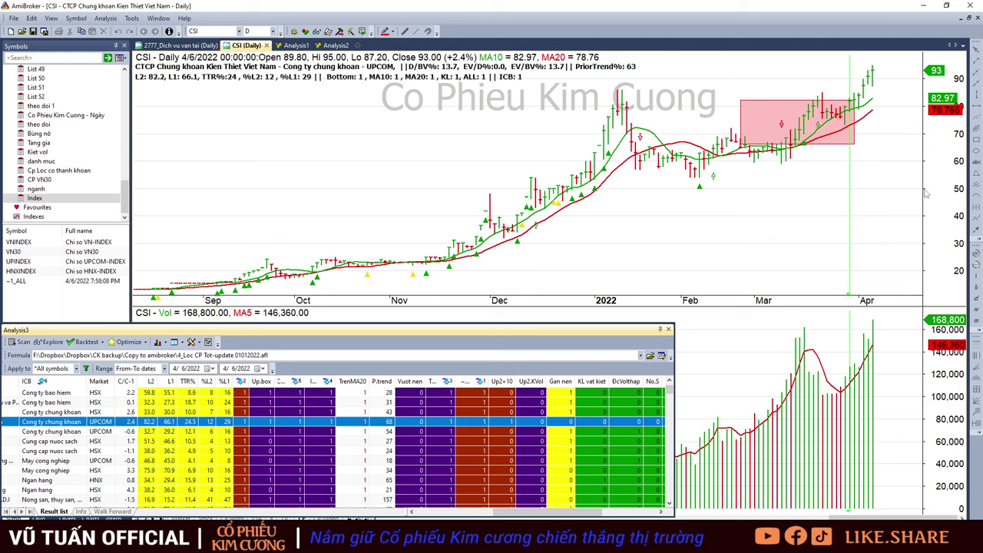
key(Down)
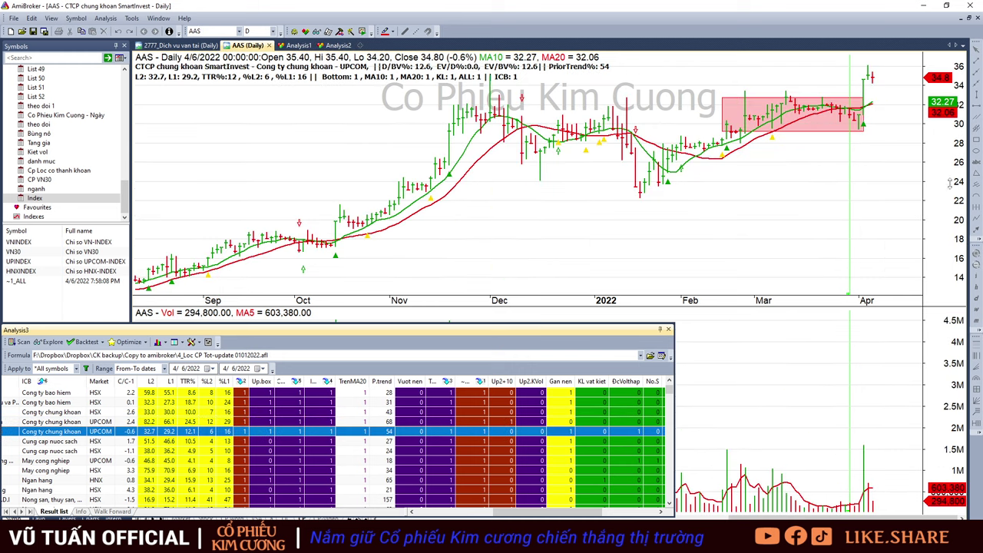
click(866, 88)
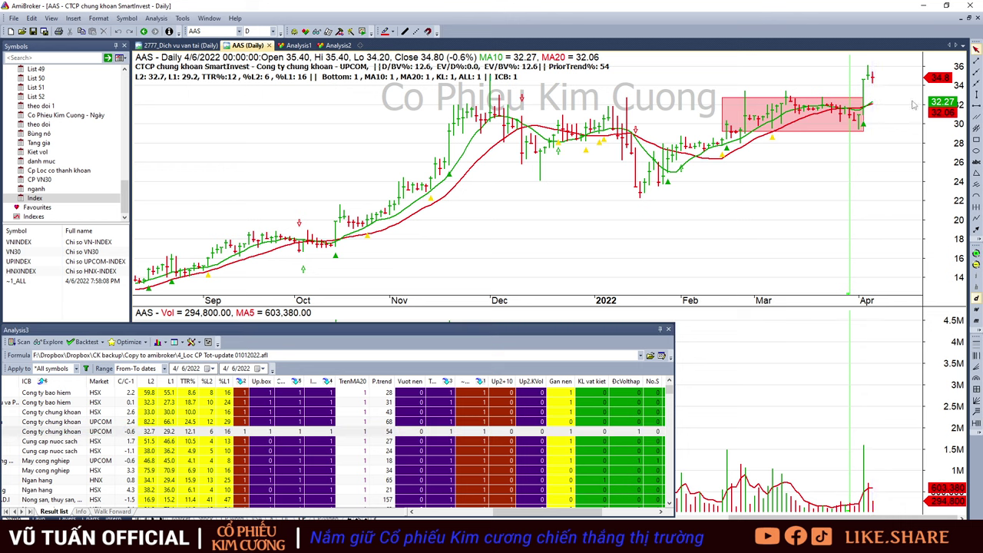
click(874, 92)
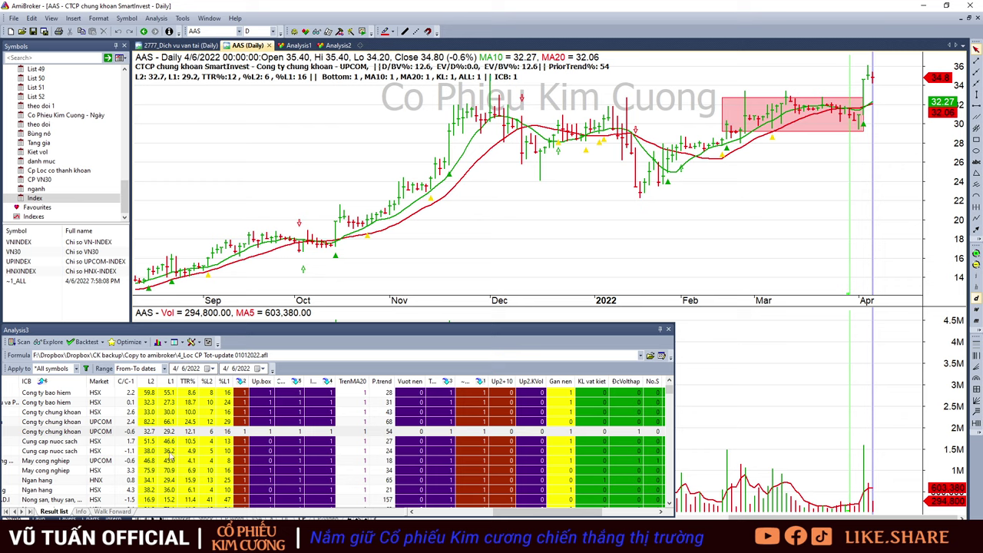
- View the BWE and TDM daily charts and inspect the bars of each that follow the breakout from the box
click(136, 442)
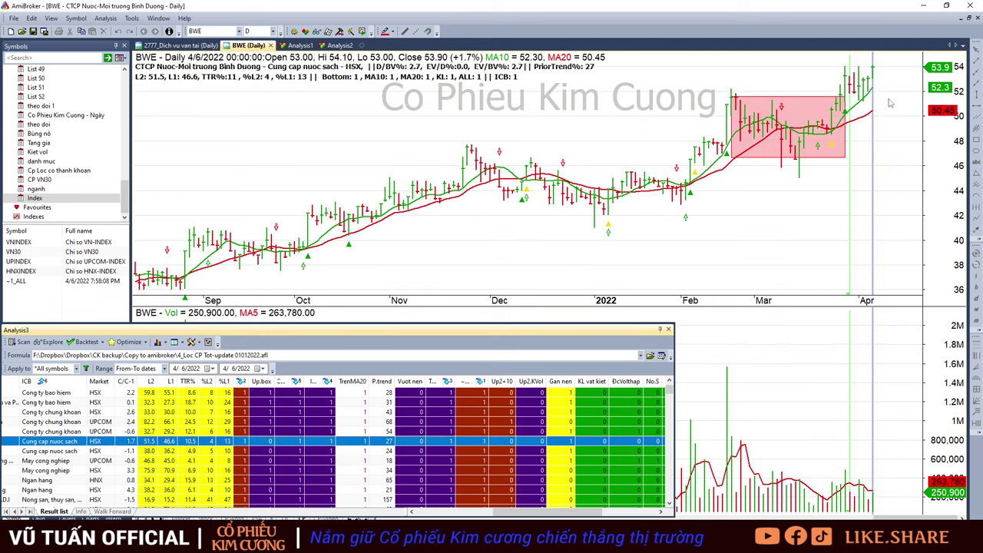
click(896, 108)
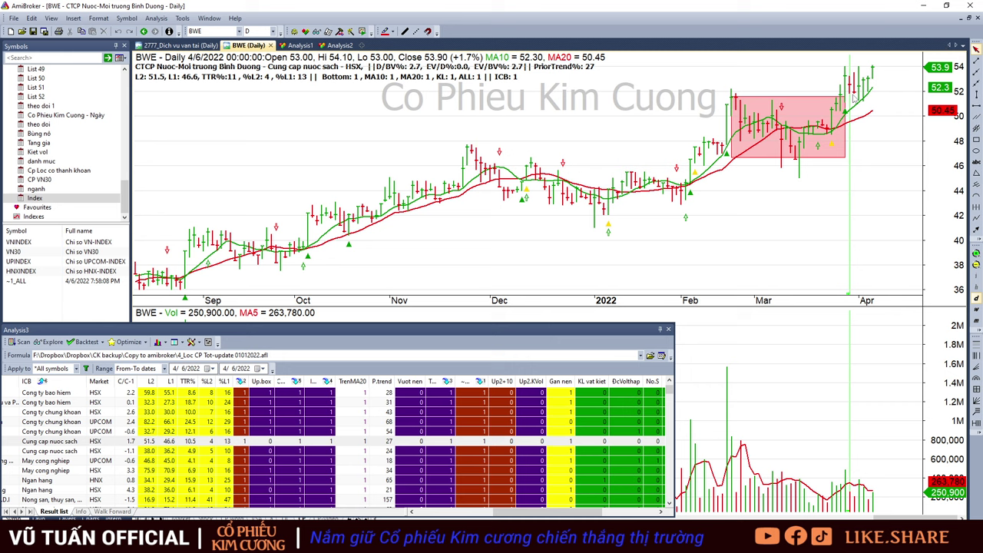
click(853, 100)
key(Escape)
click(175, 453)
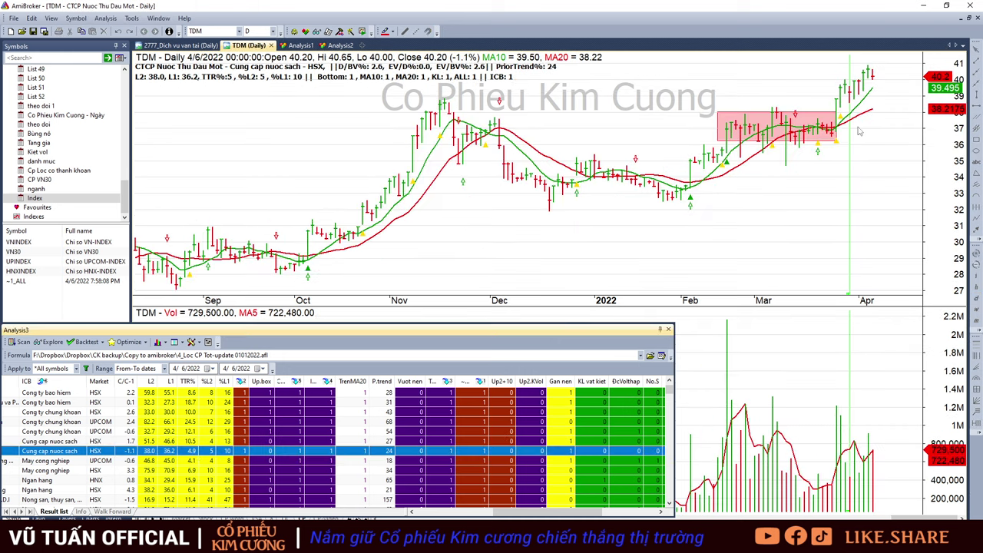
click(854, 102)
key(Escape)
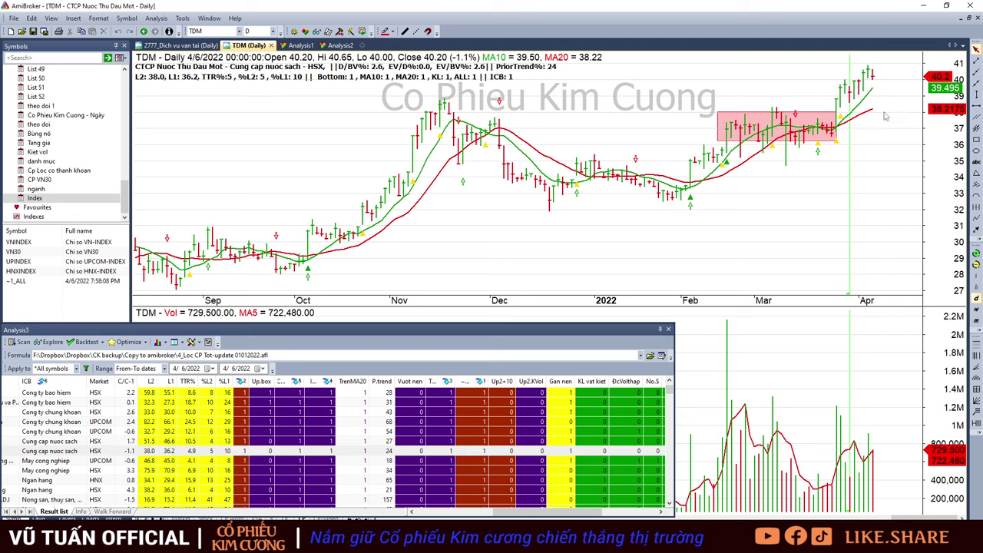
- View the VEA daily chart and inspect its bars from 4/1/2022 to 4/6/2022
key(Down)
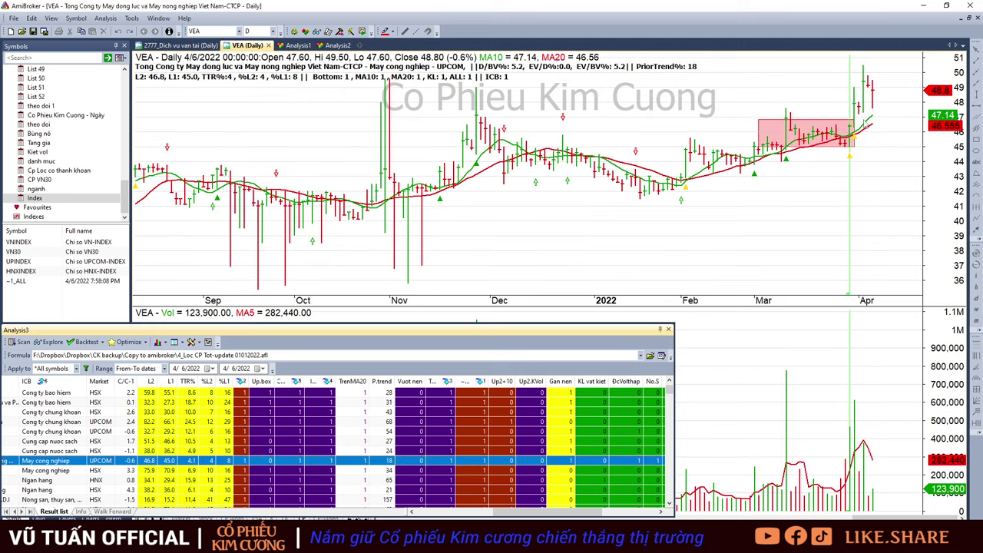
click(858, 114)
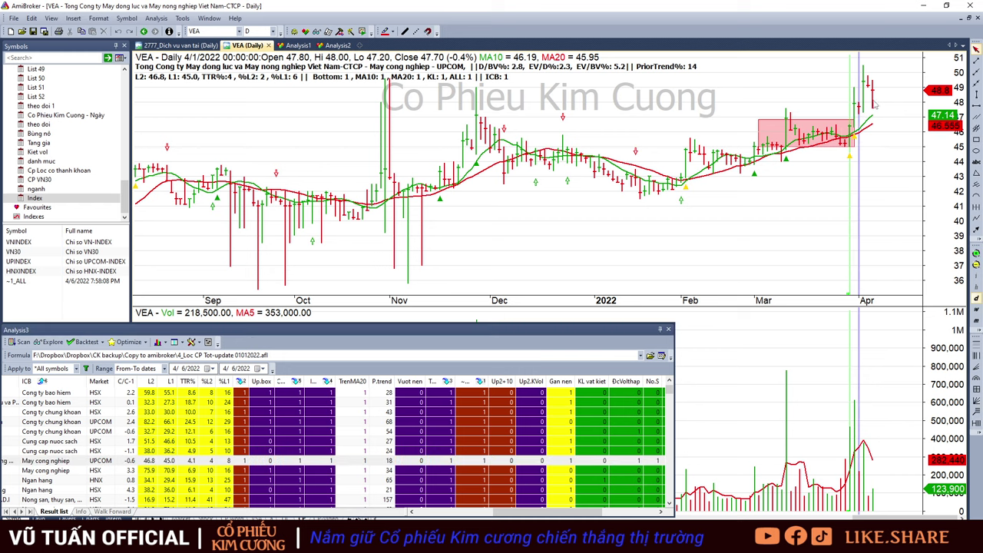
click(874, 106)
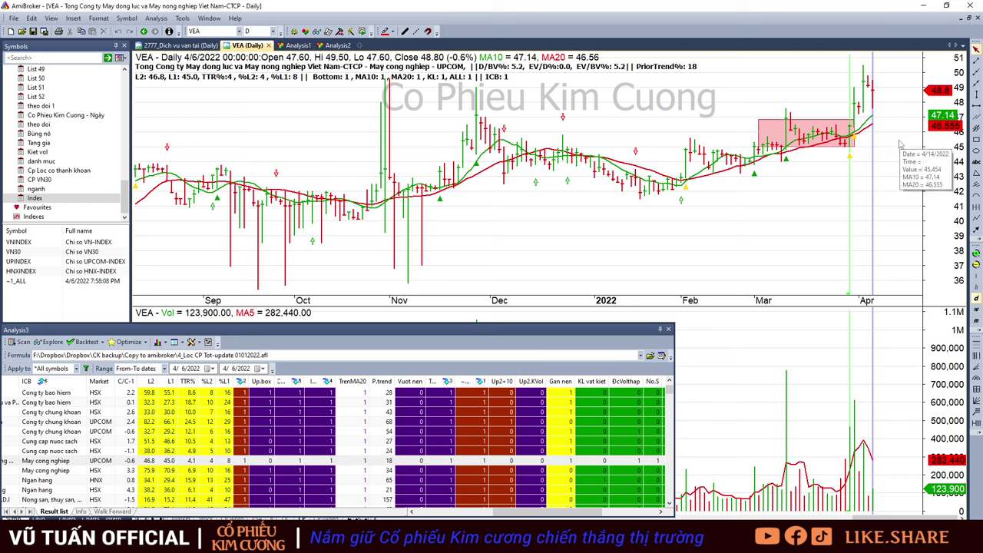
click(873, 100)
click(868, 96)
click(875, 96)
- View the REE, NVB and VPB daily charts and inspect VPB's 4/6/2022 bar
scroll(243, 503, down, 3)
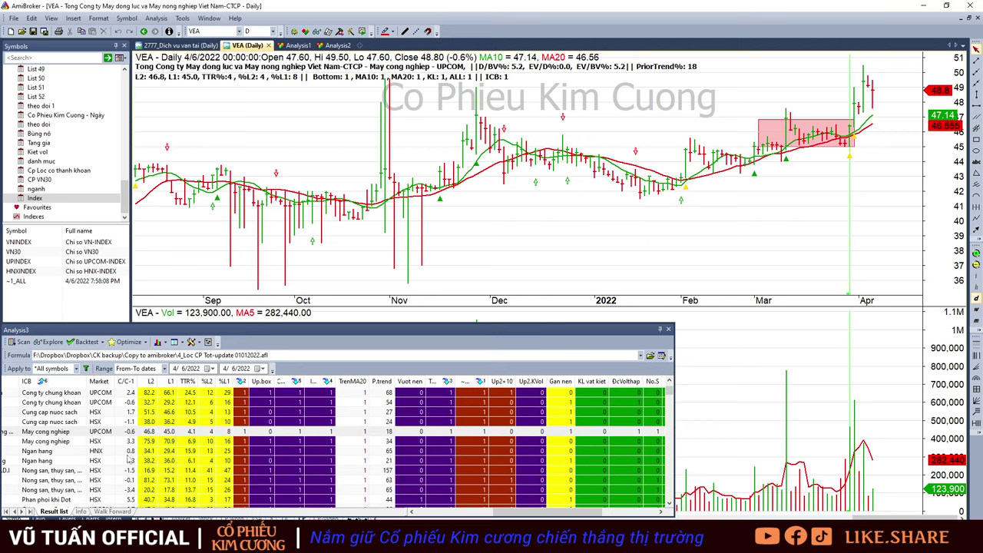
click(120, 444)
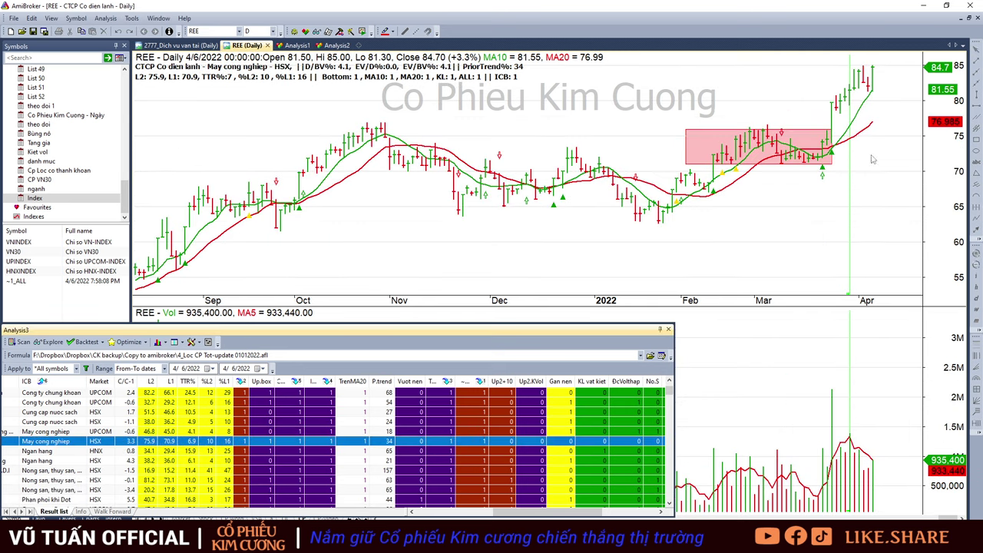
click(919, 159)
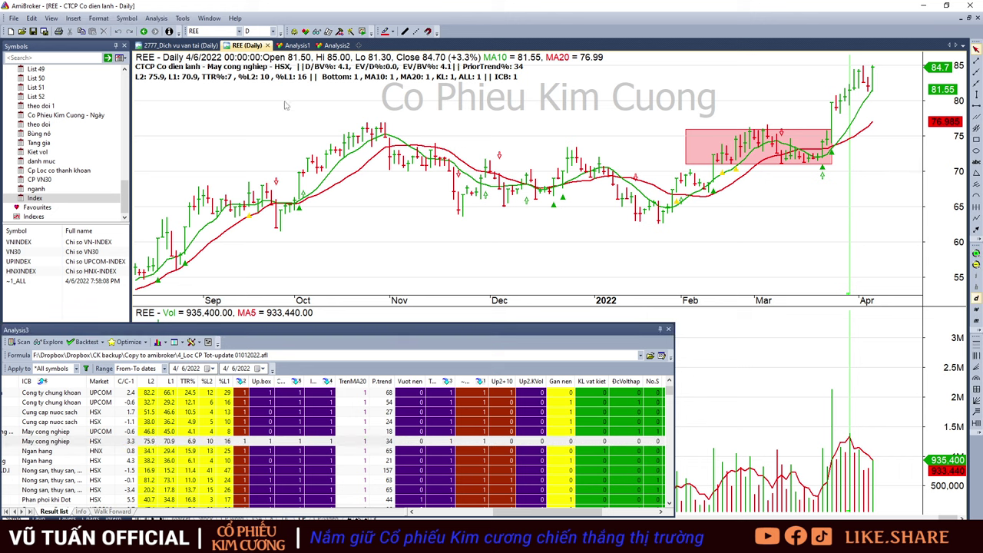
click(67, 451)
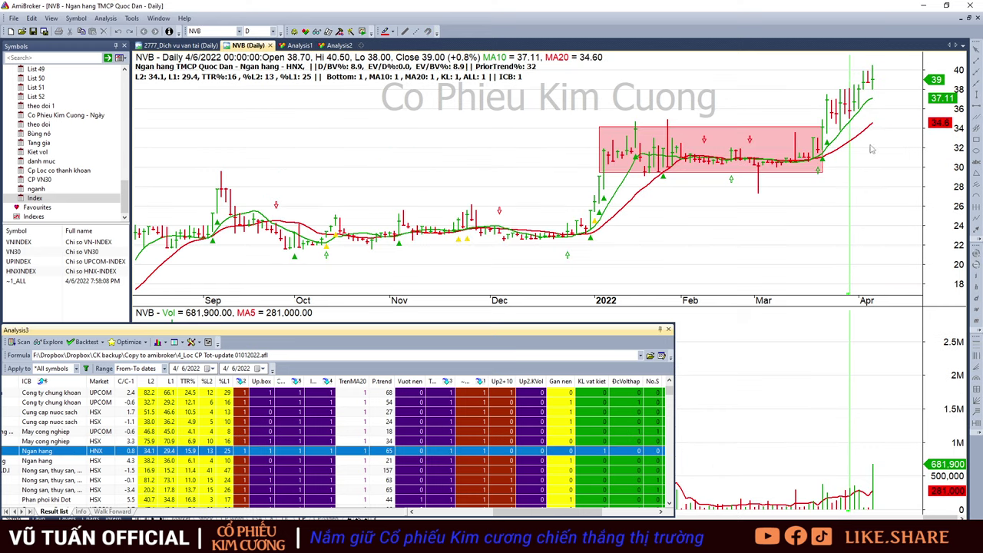
key(Down)
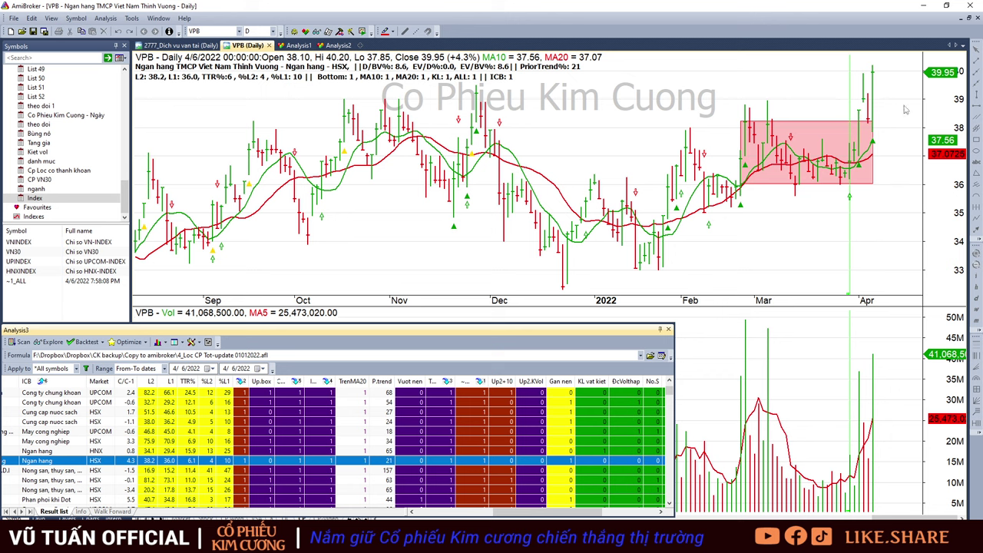
click(875, 67)
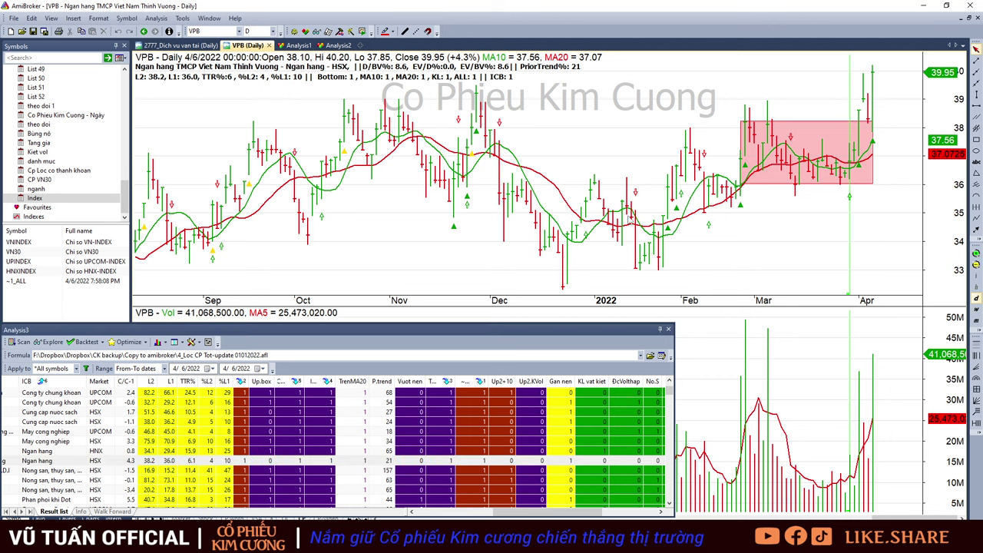
- View the IDI and VHC daily charts and inspect VHC's bars of 3/15/2022, 3/23/2022 and 4/6/2022
scroll(275, 448, down, 1)
click(300, 442)
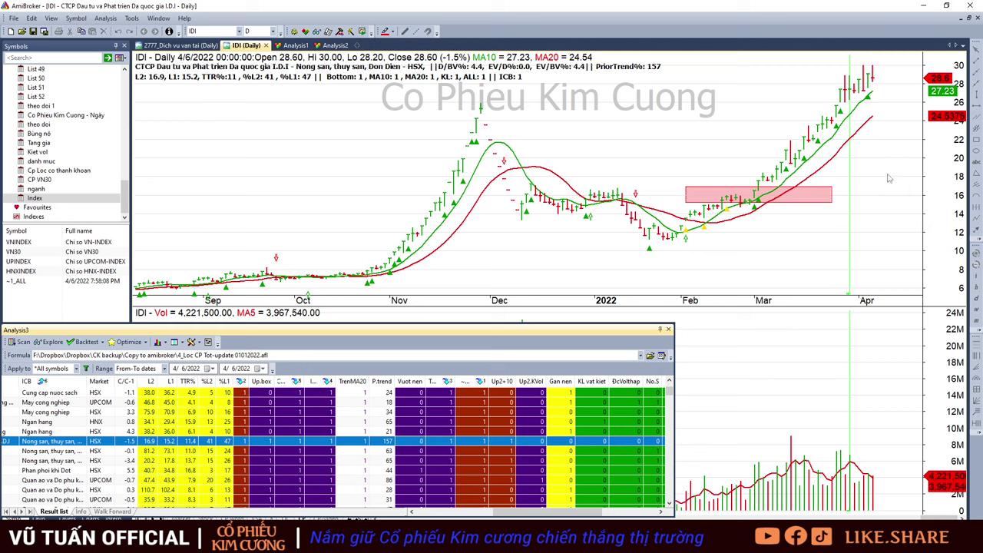
key(Down)
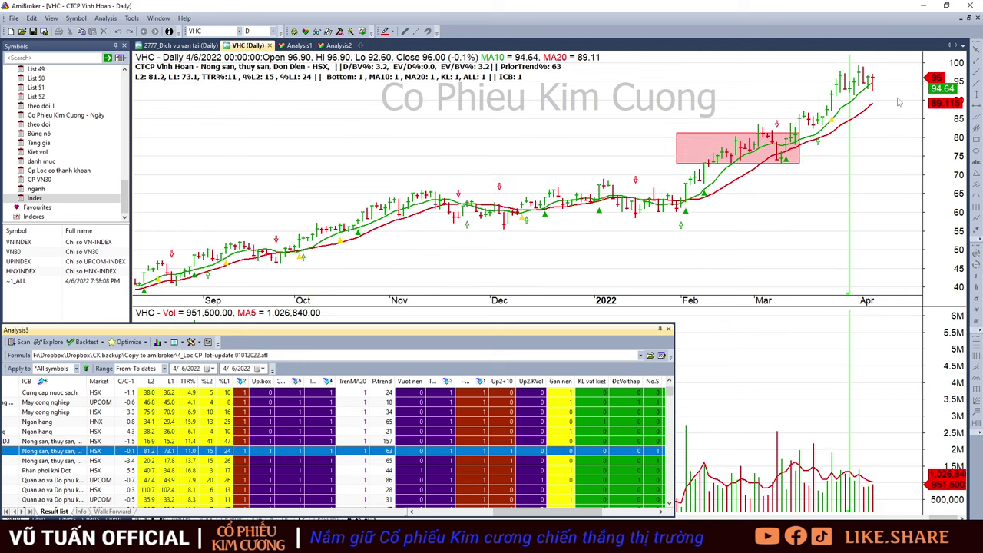
click(800, 113)
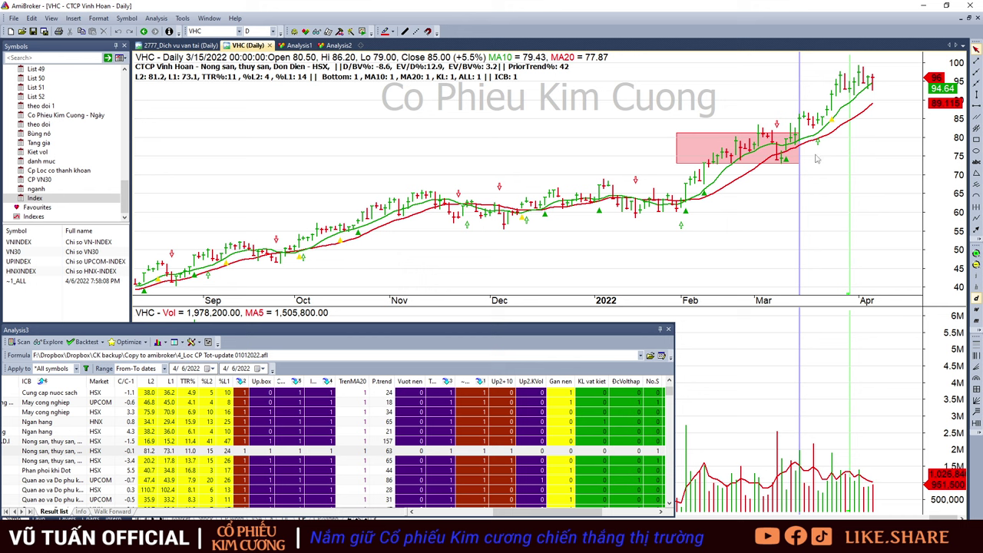
click(827, 119)
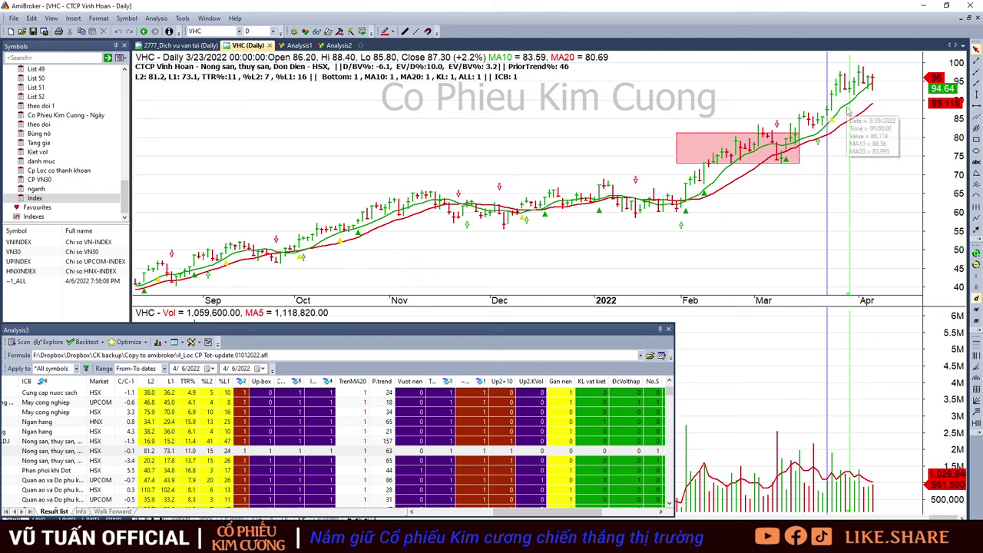
click(872, 105)
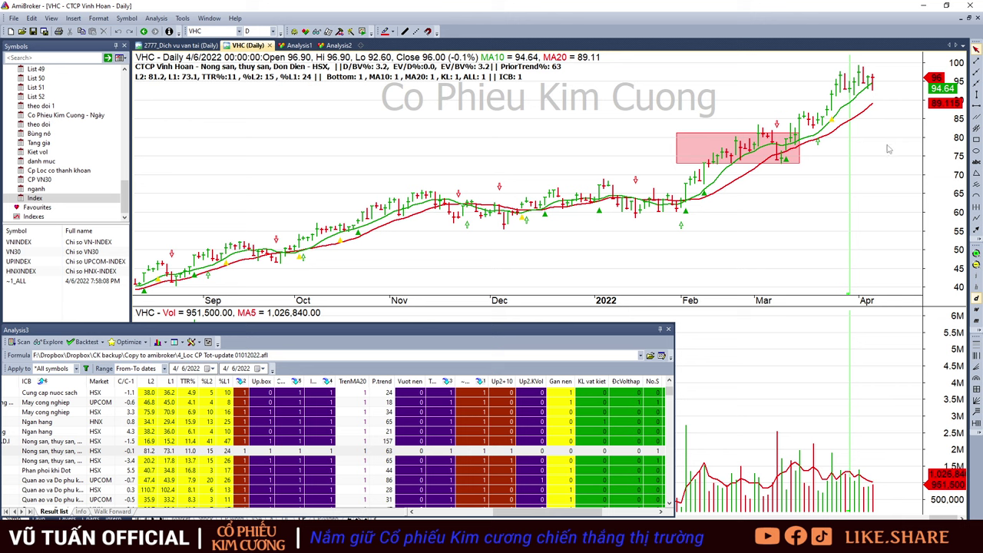
- View the CMX and CNG daily charts and inspect CNG's breakout bar of 4/6/2022
click(328, 461)
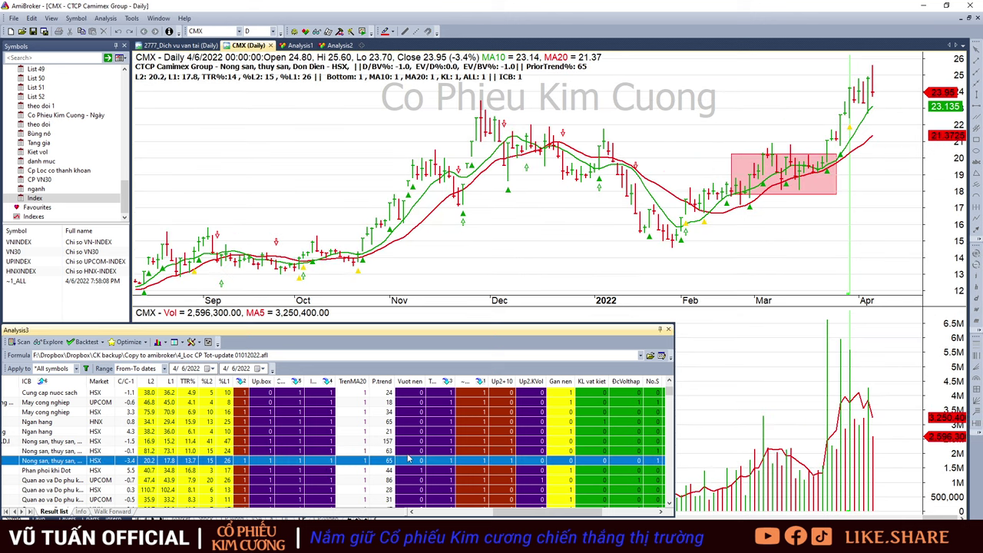
click(360, 450)
click(387, 461)
key(Down)
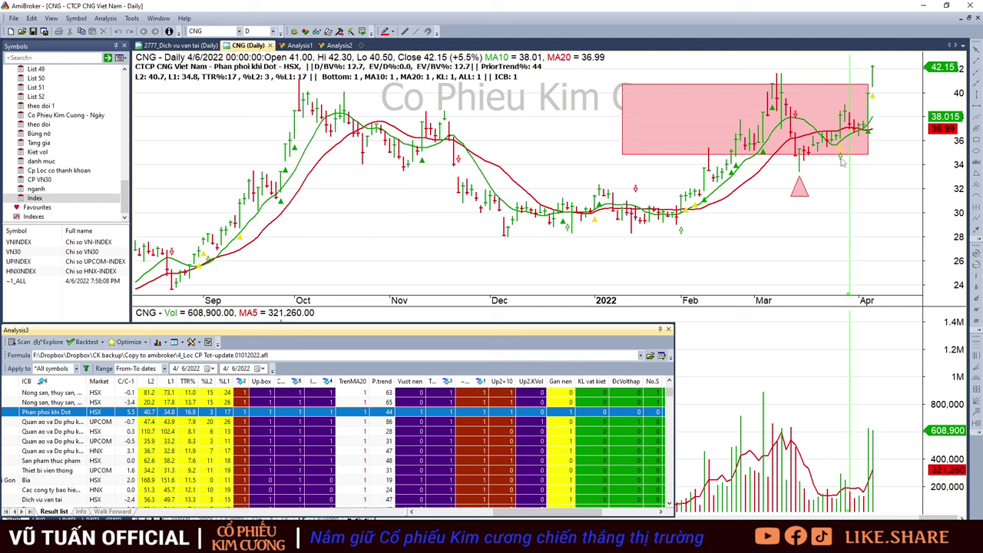
mouse_move(871, 73)
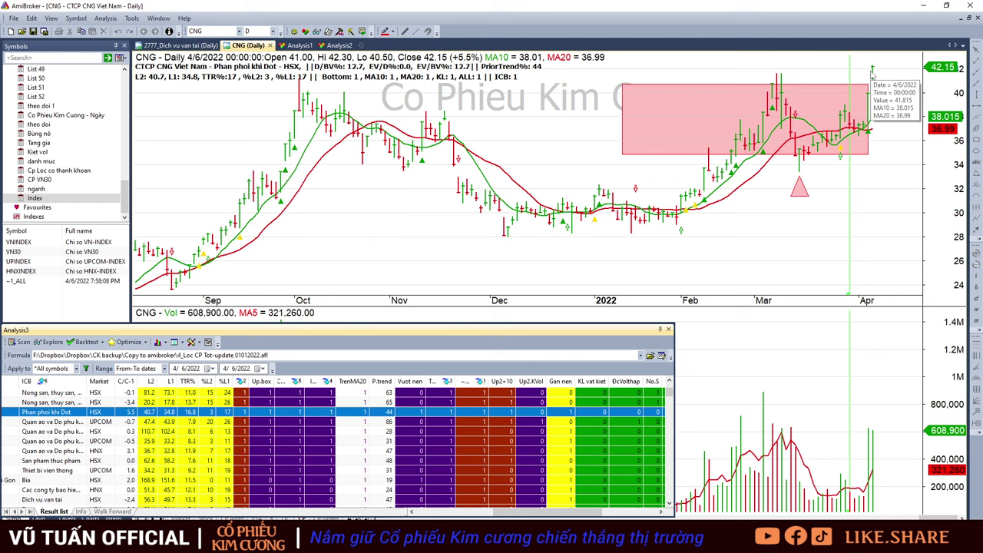
- View the daily charts of HTG, PNJ, PPH and TNG one after another
key(Down)
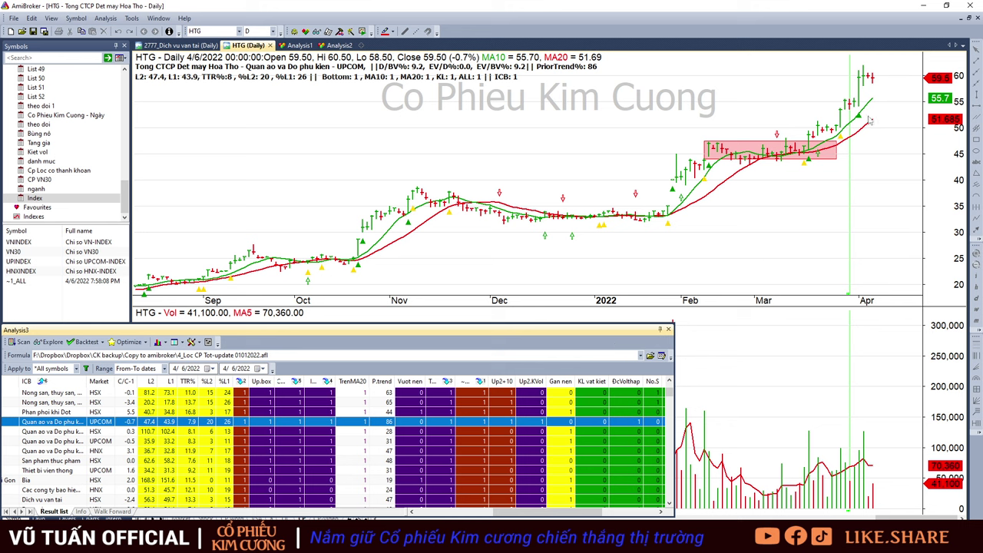
key(Down)
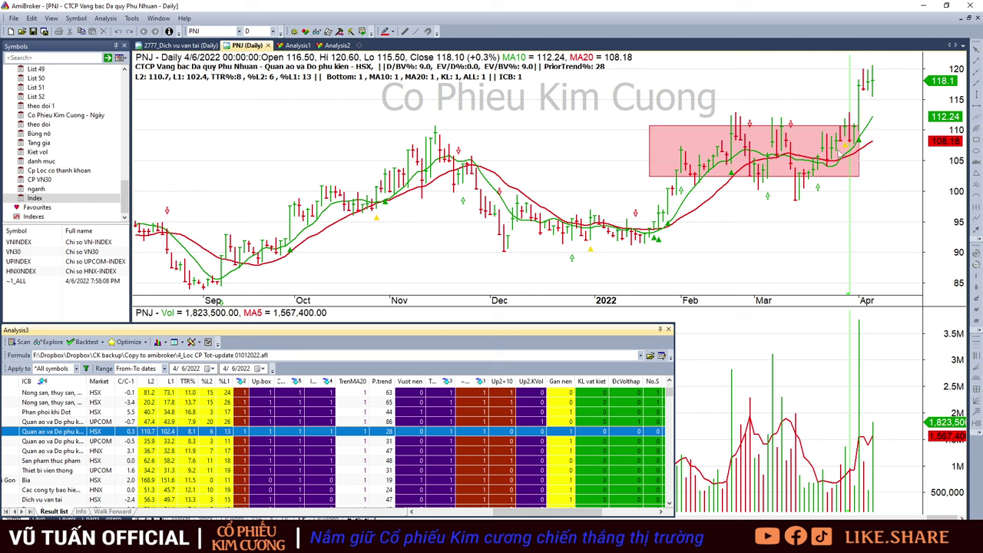
key(Down)
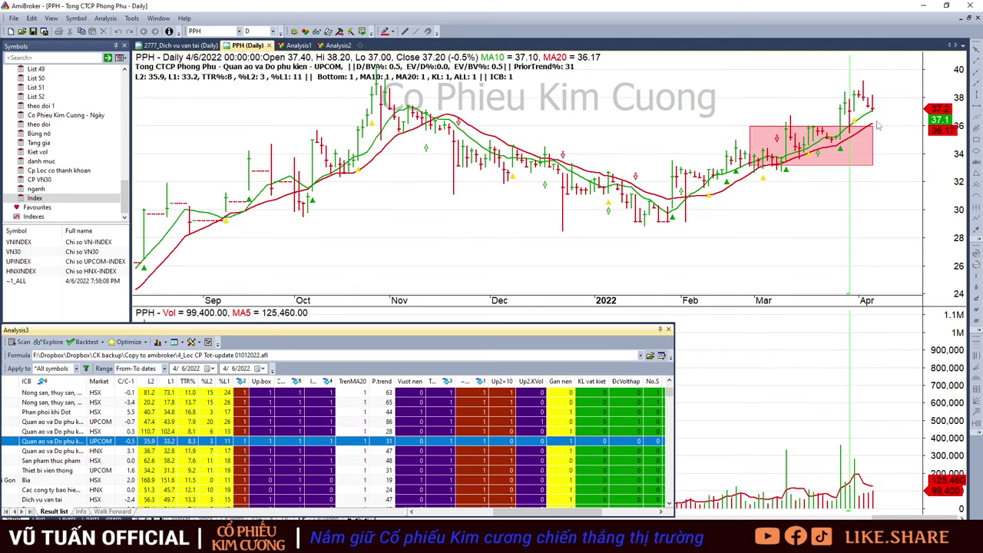
key(Down)
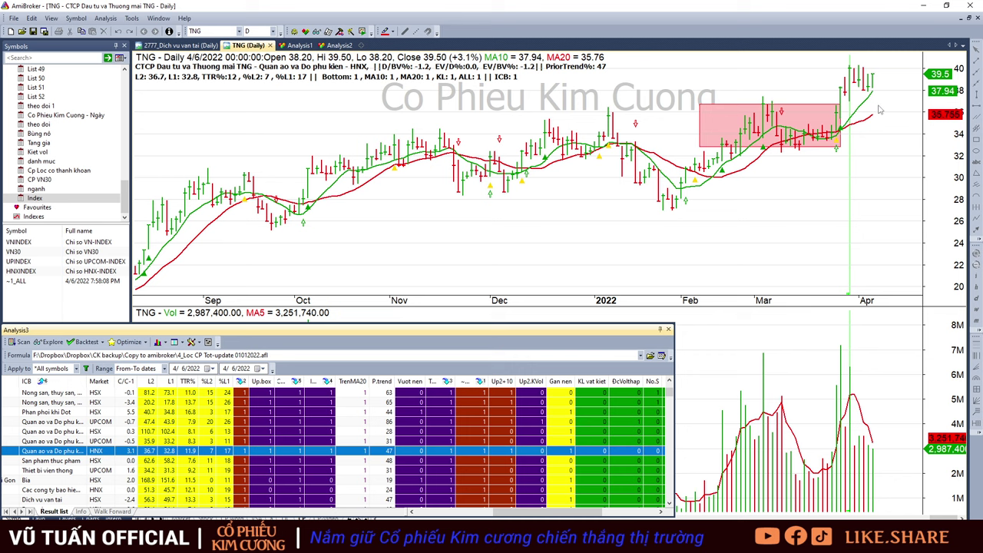
mouse_move(880, 110)
- View the FMC daily chart and inspect its price and volume bars of 3/31/2022 and 4/6/2022
key(Down)
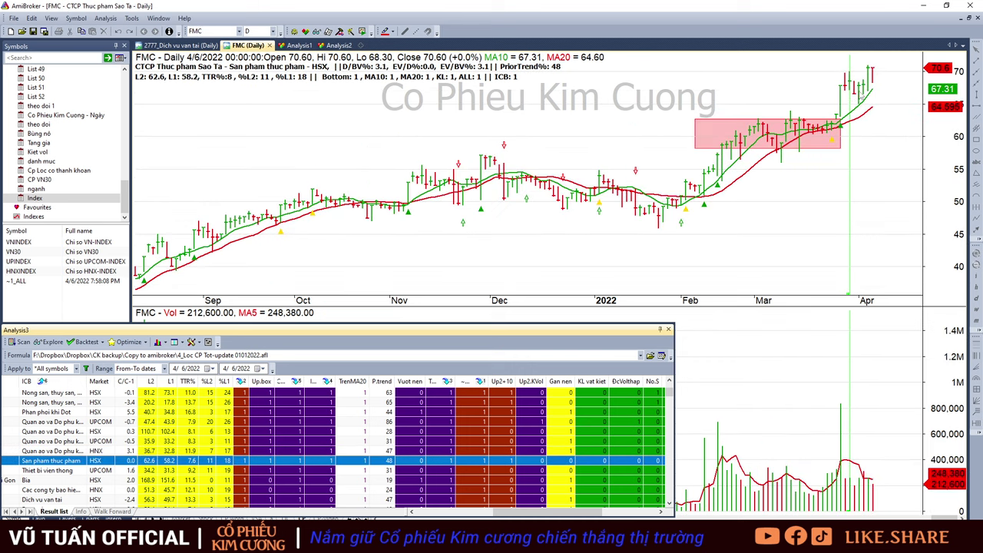
click(908, 87)
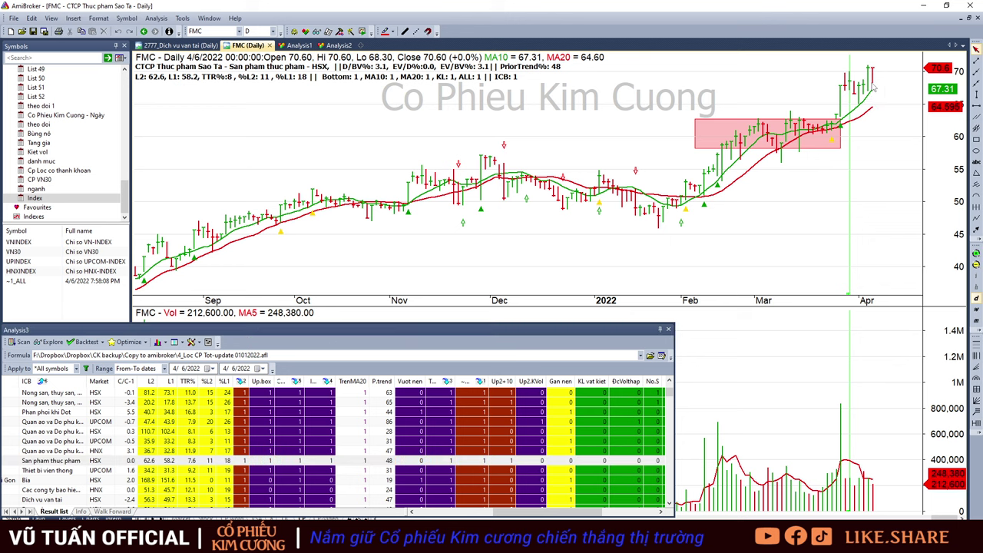
click(855, 483)
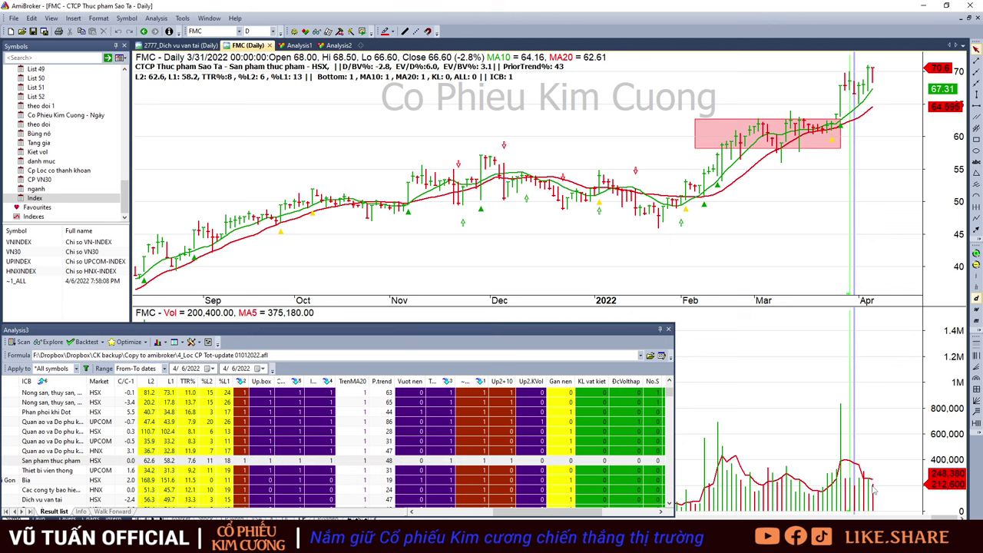
click(873, 489)
scroll(374, 469, down, 1)
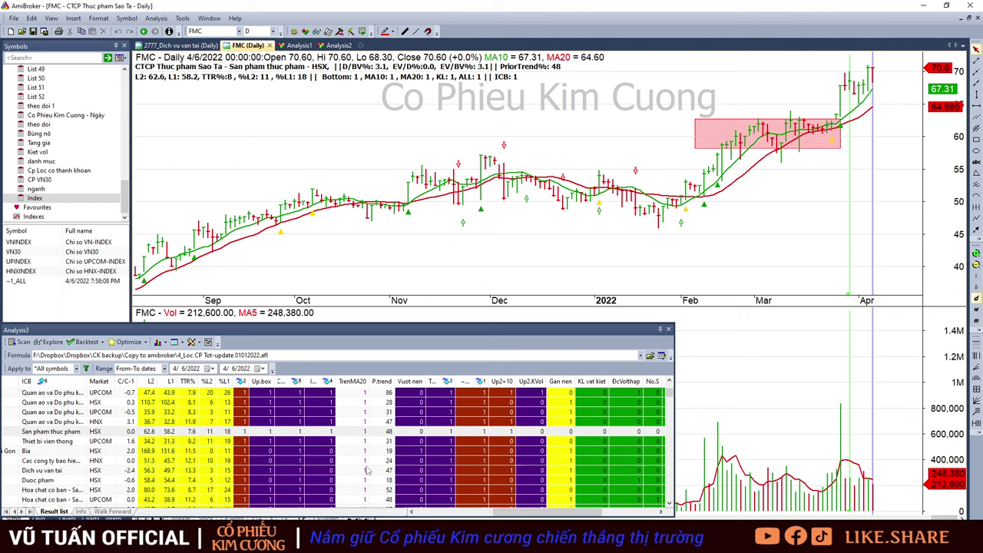
- View the daily charts of VGI, SAB, PVI and GMD one after another from the filtered results
click(363, 441)
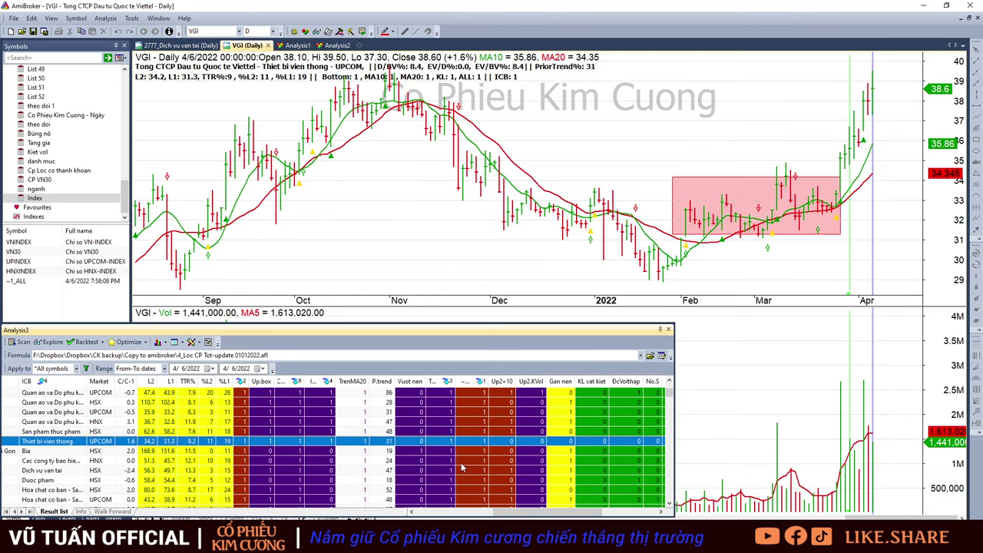
click(891, 133)
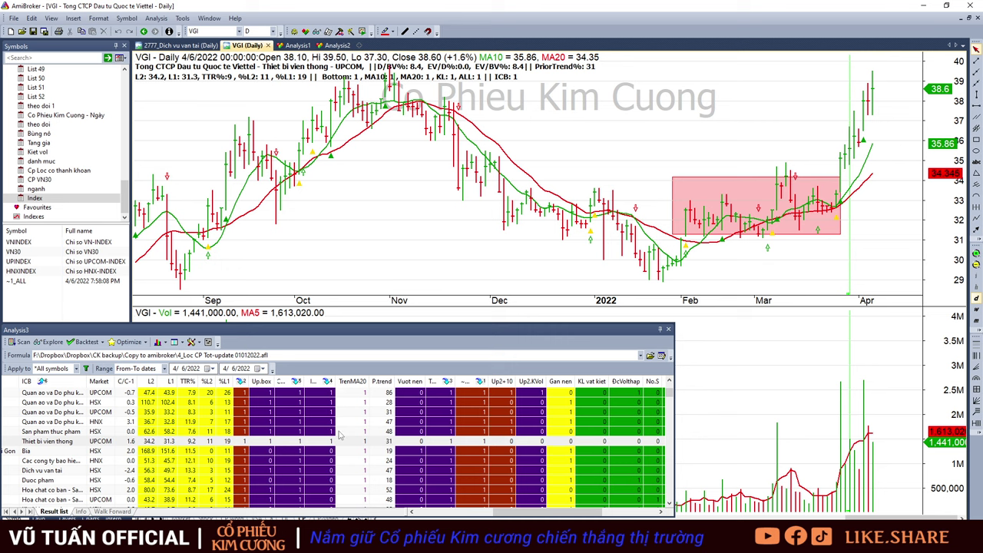
click(346, 451)
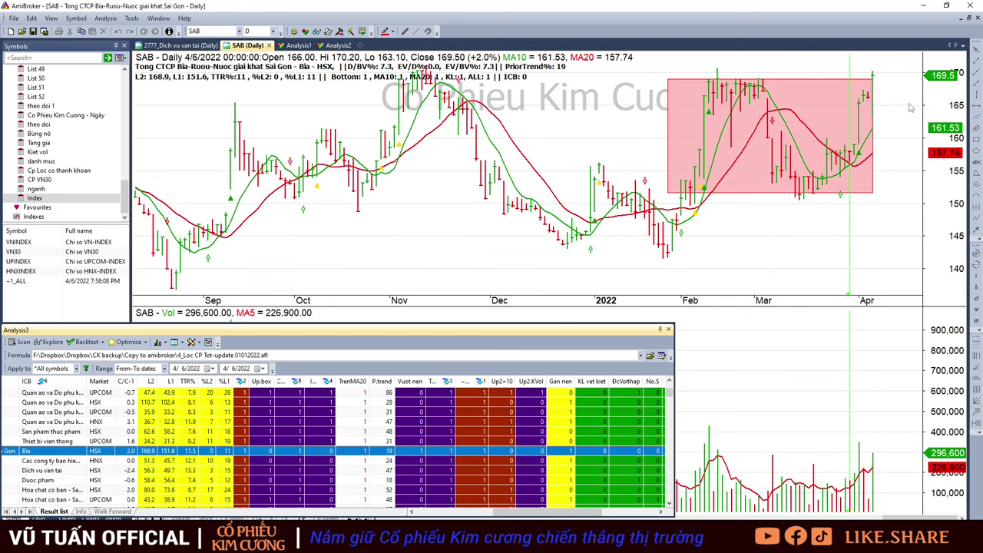
key(Down)
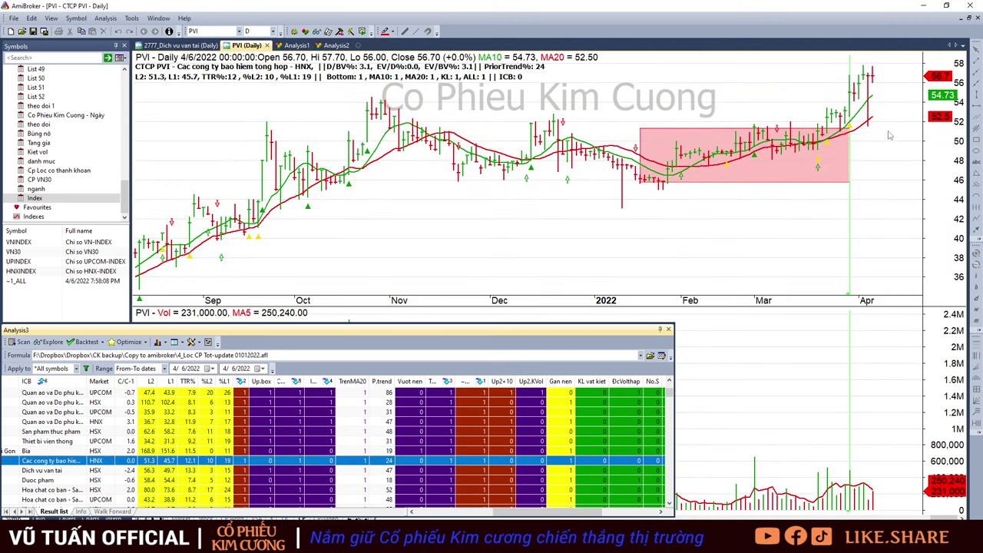
key(Down)
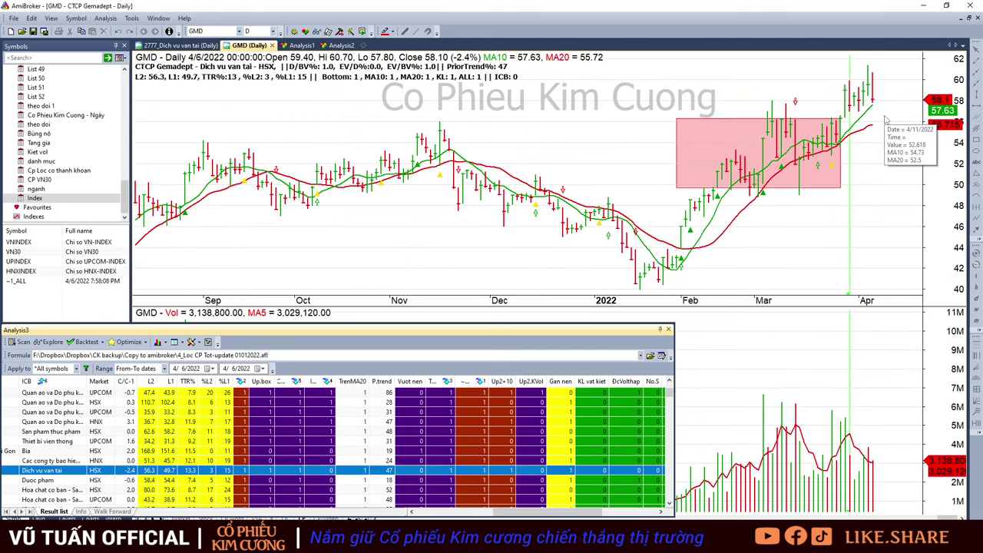
- View the daily charts of DMC, DPR, LTG, YBM and VPG in turn
key(Down)
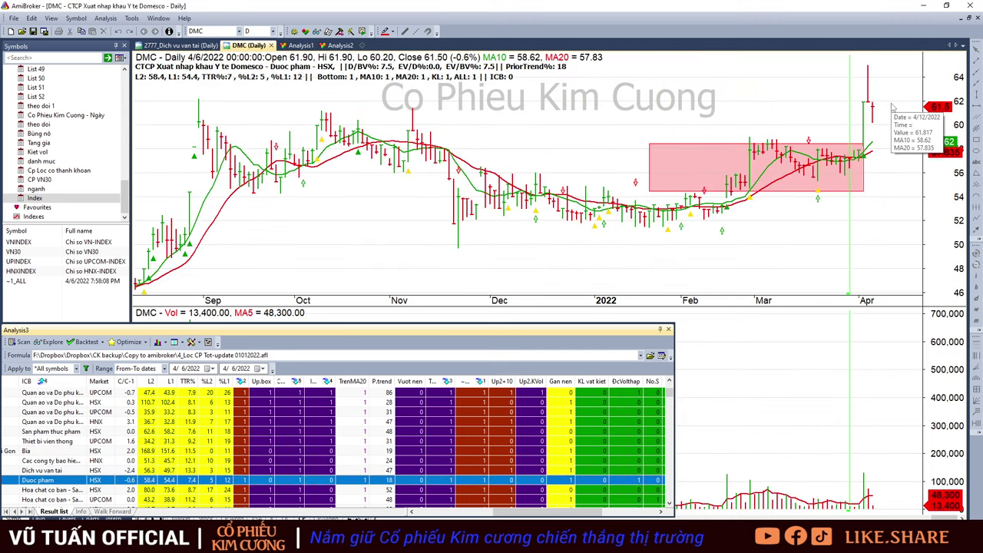
key(Down)
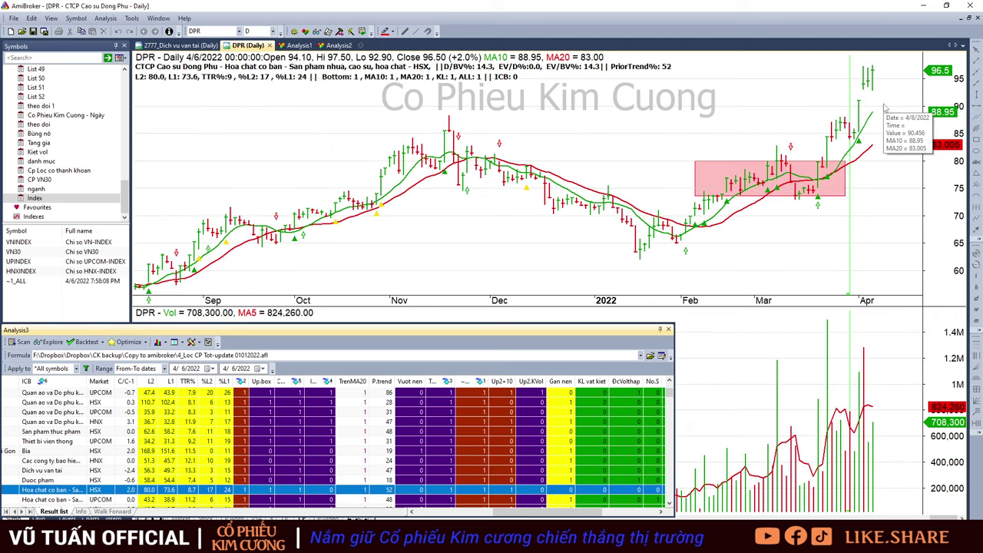
key(Down)
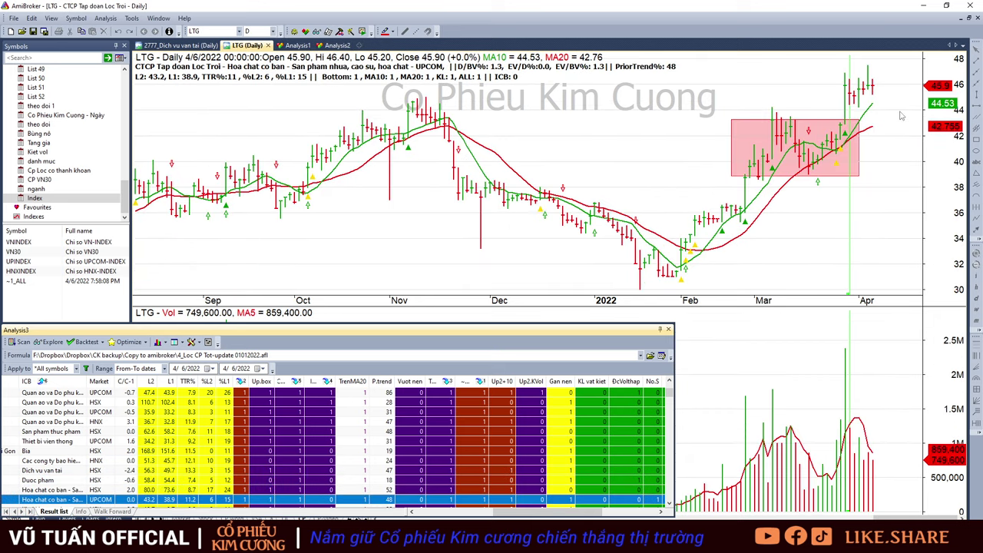
key(Down)
key(Down)
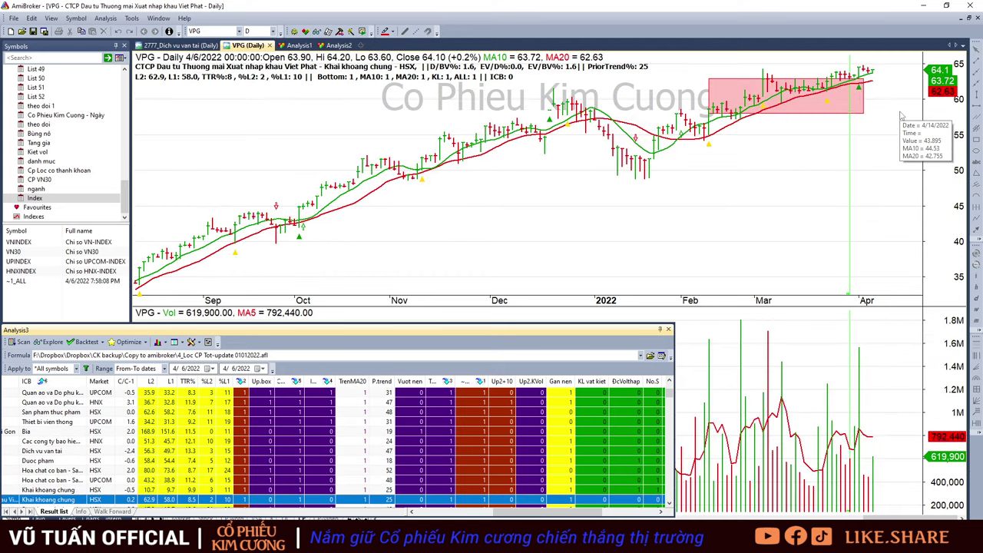
- View the EVE daily chart and inspect its breakout bar of 3/25/2022 and its latest bar of 4/6/2022
key(Down)
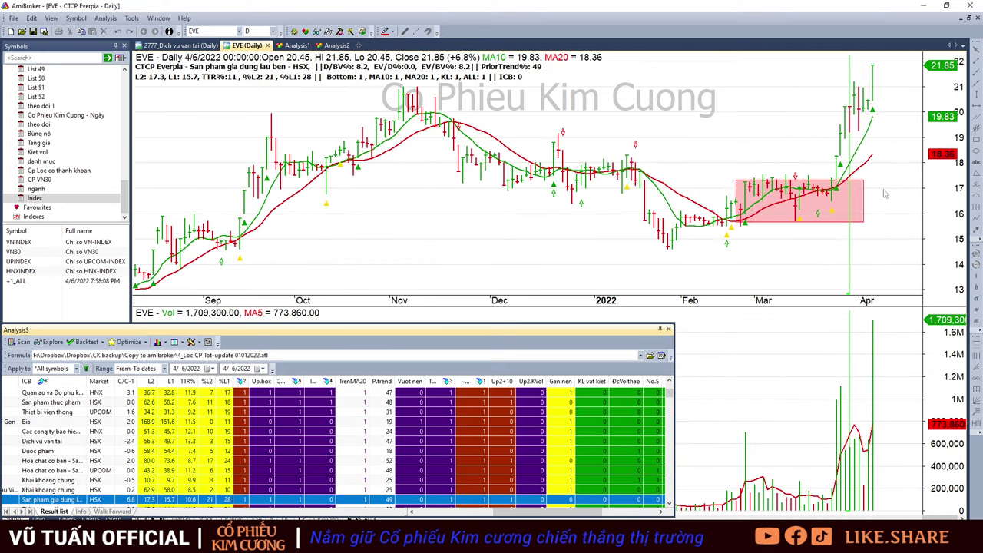
key(Down)
key(Up)
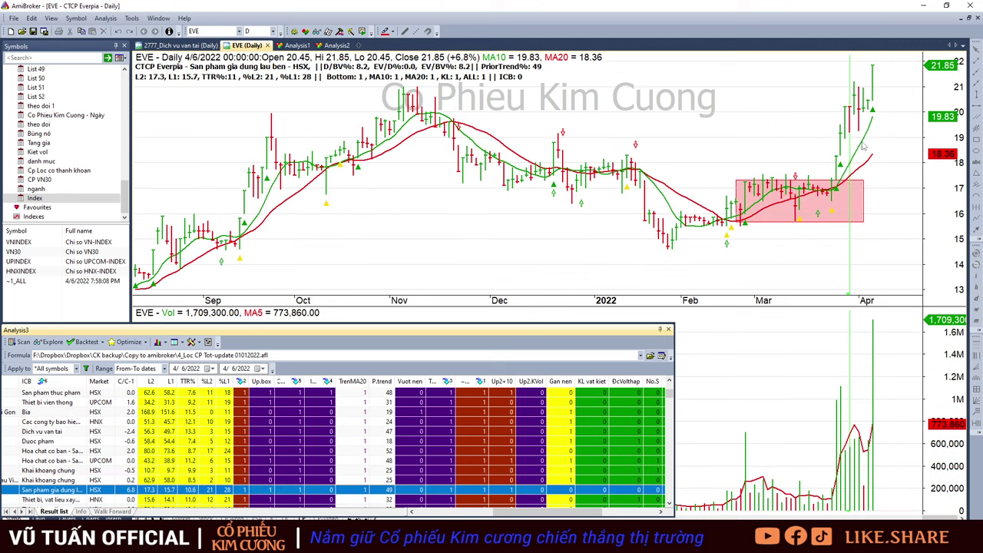
click(837, 175)
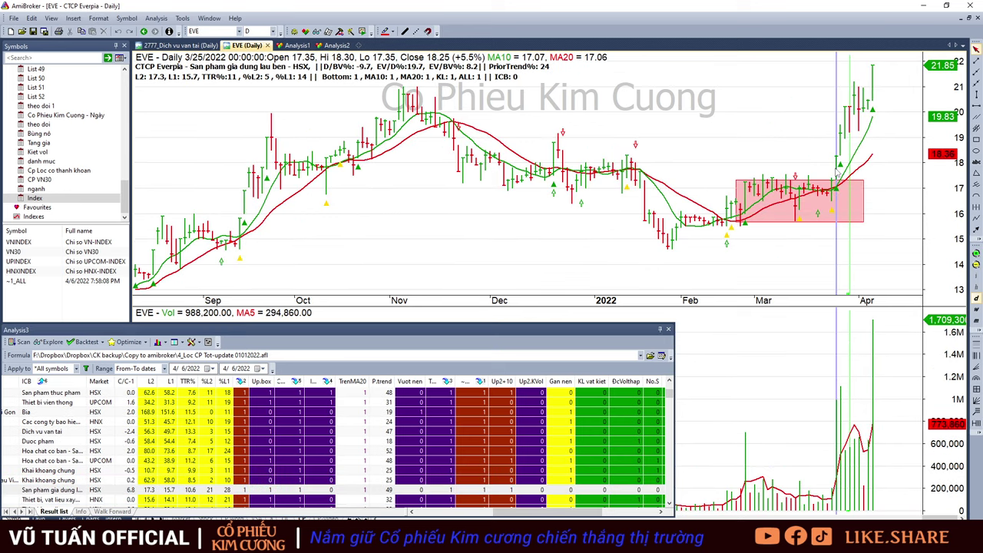
double_click(912, 108)
- View the daily charts of NAG, DHA, CTR, KDM, TA9 and C4G one after another
scroll(331, 433, down, 2)
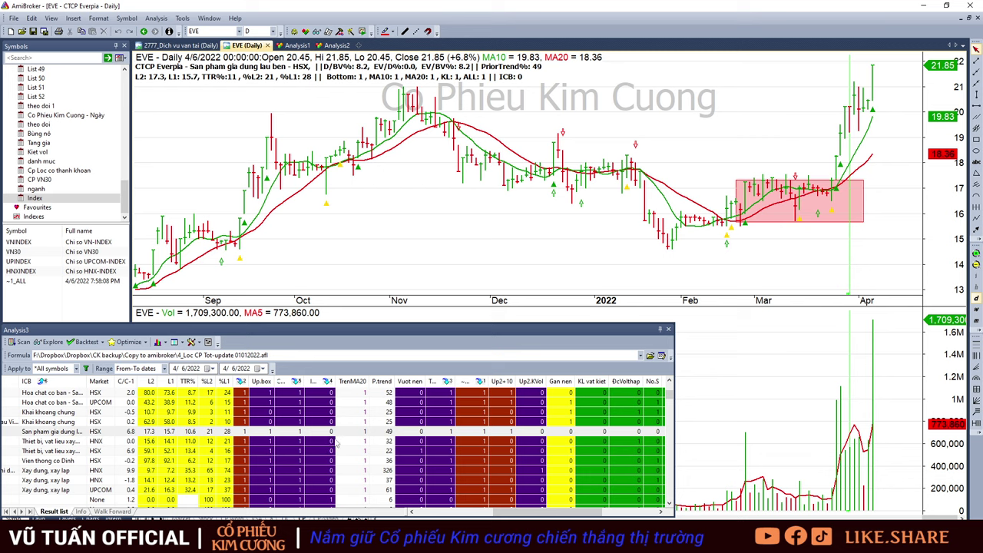
click(335, 442)
key(Down)
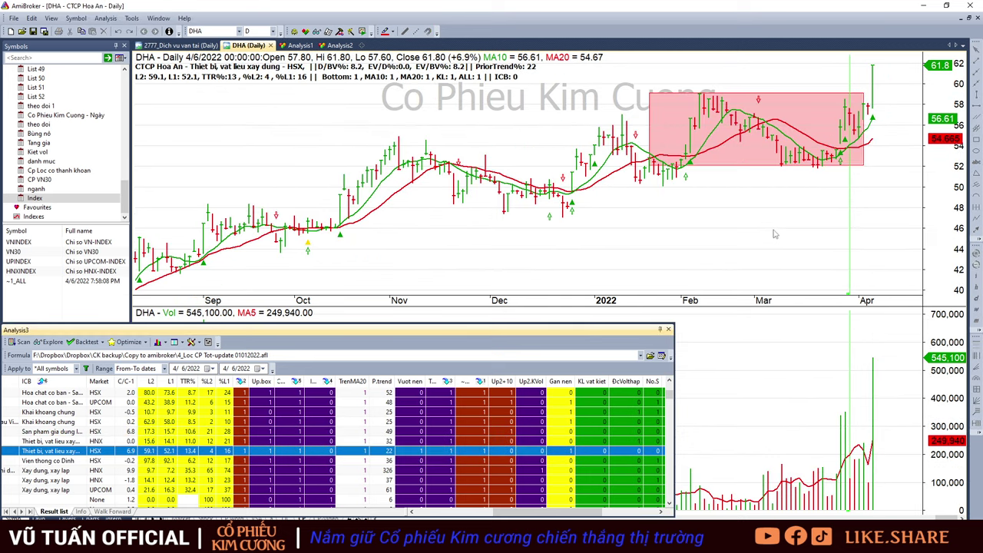
key(Down)
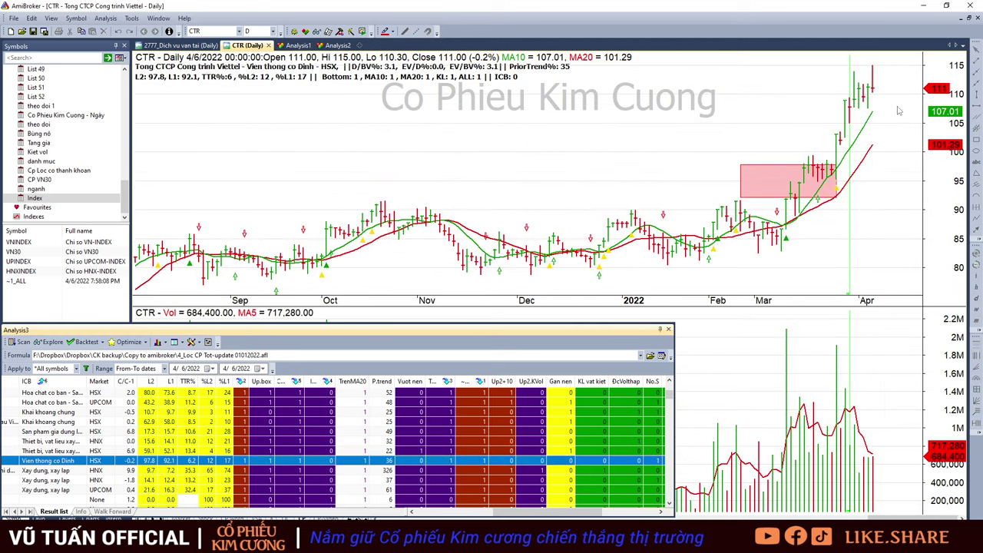
key(Down)
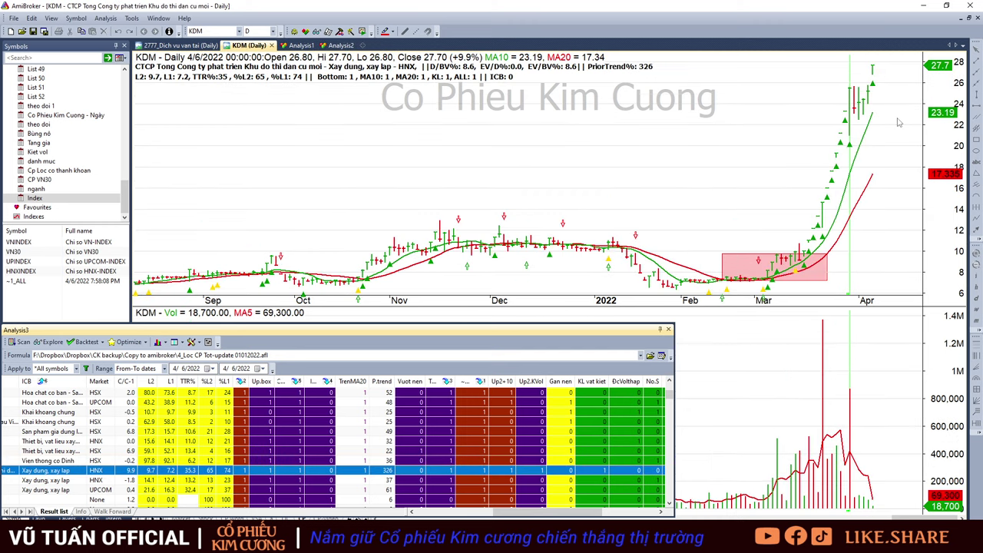
key(Down)
key(Down)
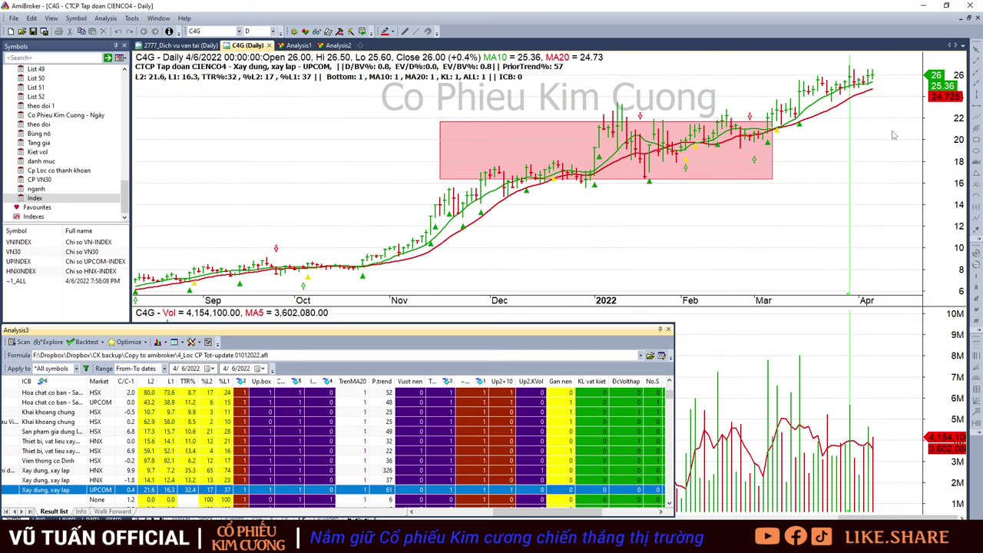
- View the VN30 and VNINDEX index charts and the VUA daily chart
key(Down)
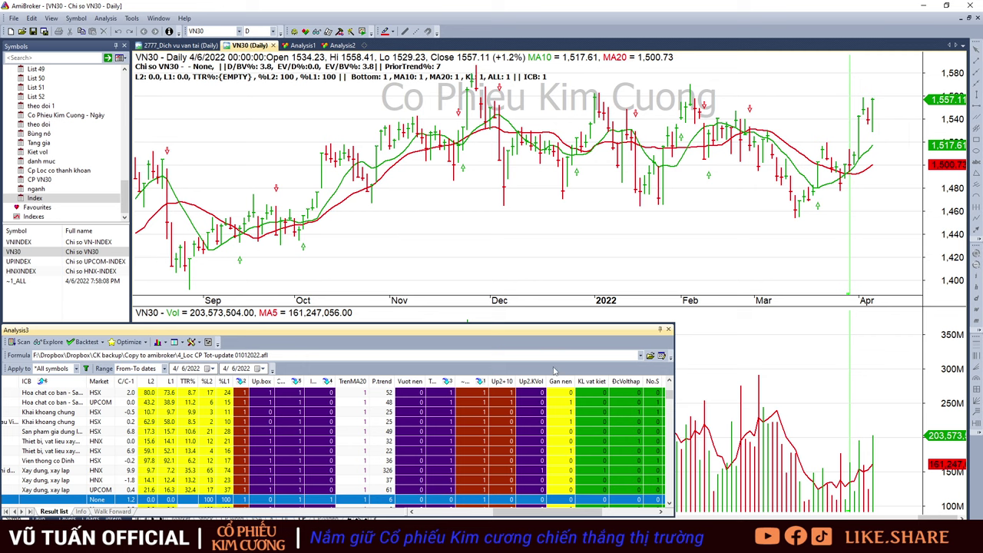
scroll(513, 476, down, 2)
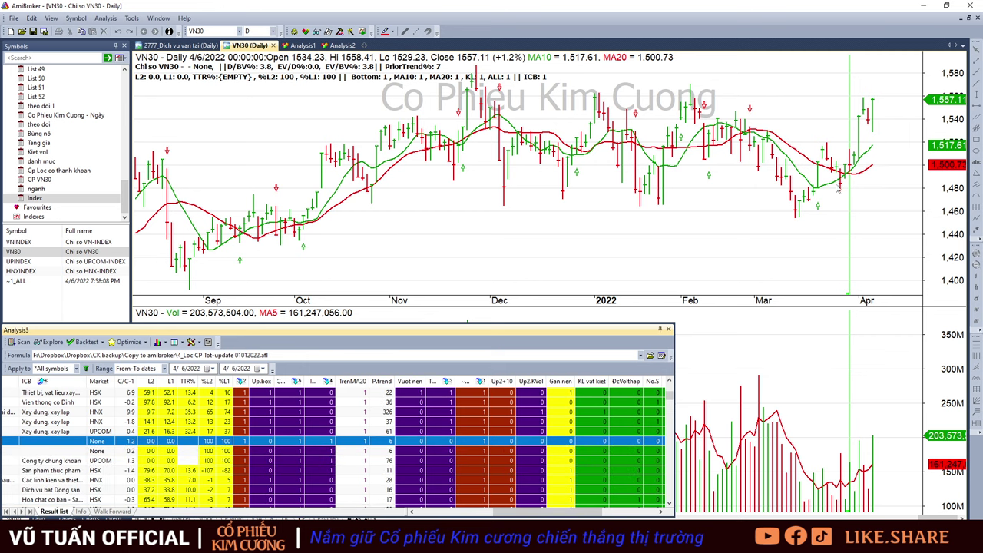
key(Down)
key(Down)
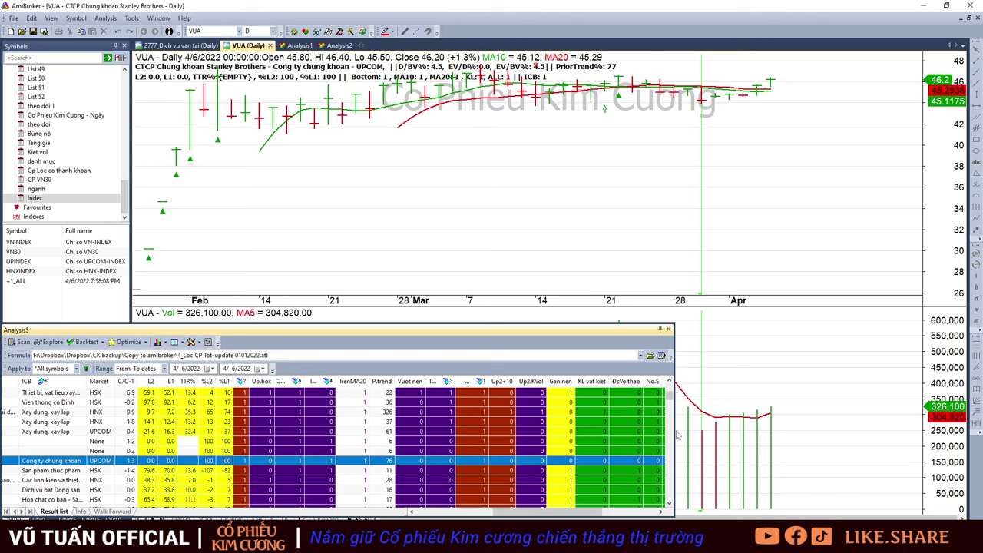
- View the daily charts of DBC, DDG, KOS and BMP, and look through the remaining filtered stocks
key(Down)
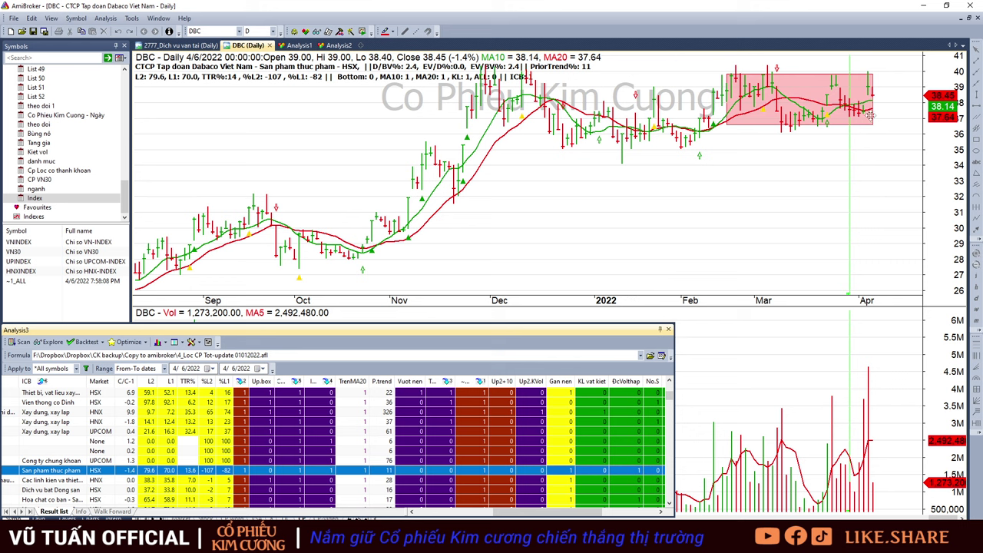
key(Down)
key(Down)
key(Down)
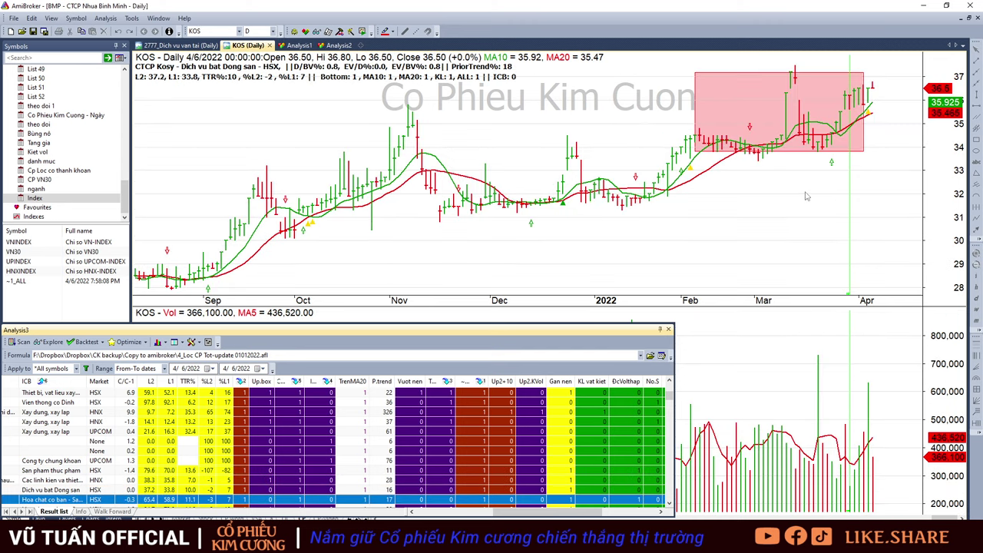
scroll(332, 479, down, 5)
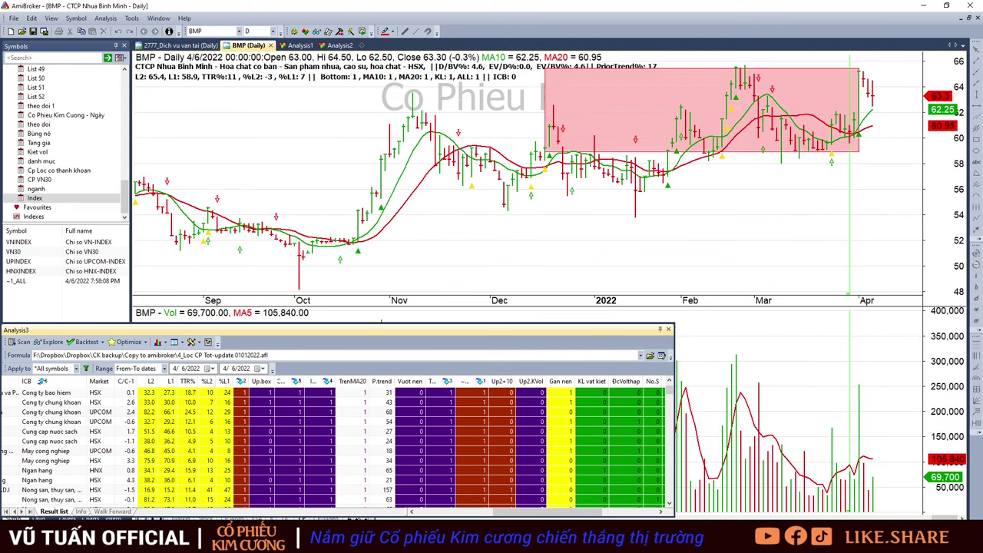
- Switch to the Excel workbook CP Kim Cương 07.04.2022 and review the VSA stocks rated OK from SGT to TCM
click(243, 484)
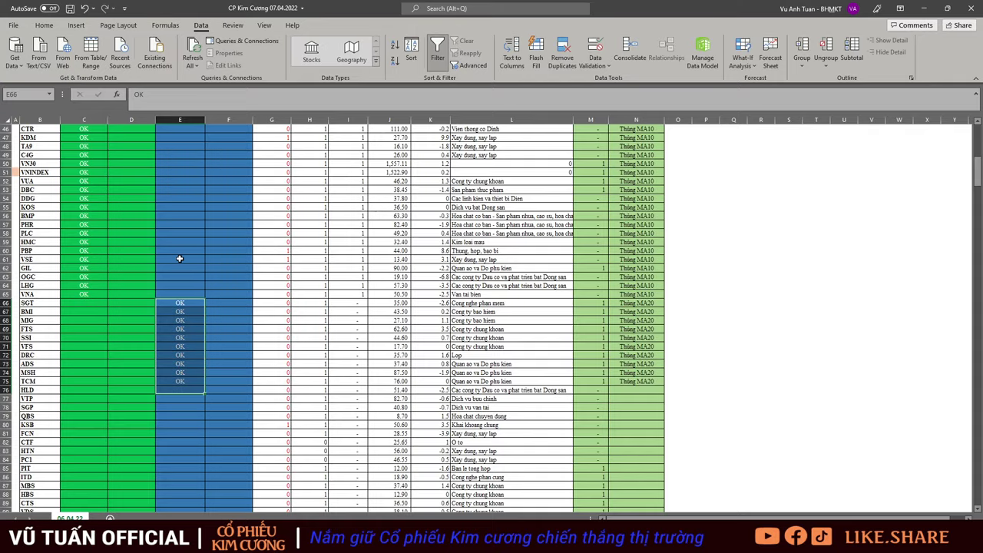
scroll(167, 276, up, 8)
scroll(102, 331, down, 7)
scroll(102, 331, down, 8)
drag(180, 303, 192, 384)
drag(185, 307, 185, 380)
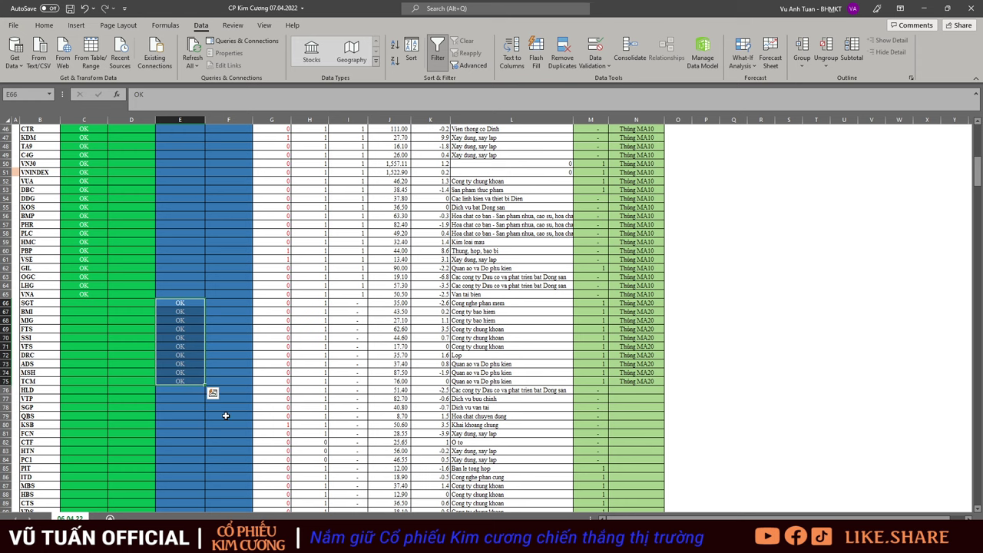
scroll(145, 281, up, 4)
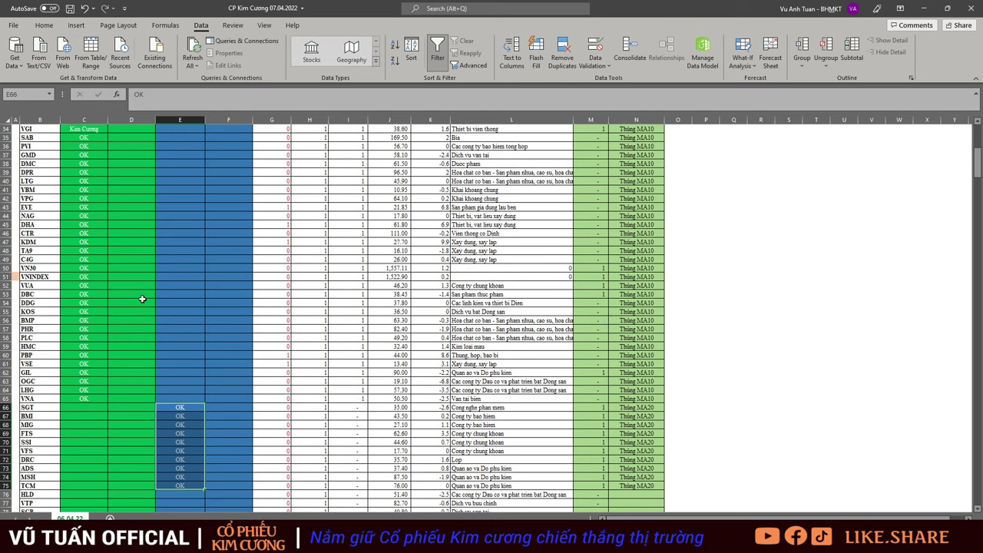
- Open the workbook CP Kim Cương 06.04.2022 from the EXCEL GUI HANG NGAY folder and check the Mua ratings of TDM, REE and GIL
click(110, 542)
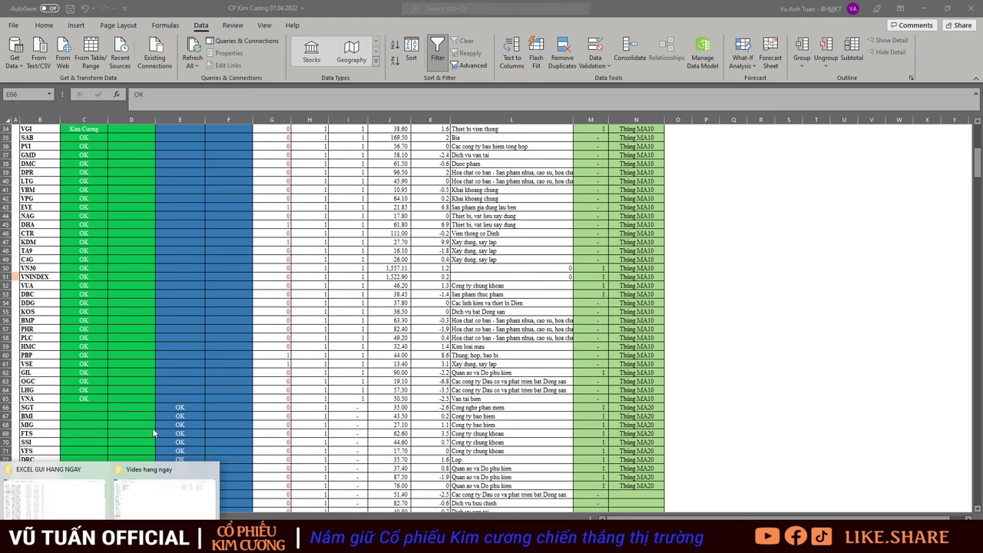
click(81, 507)
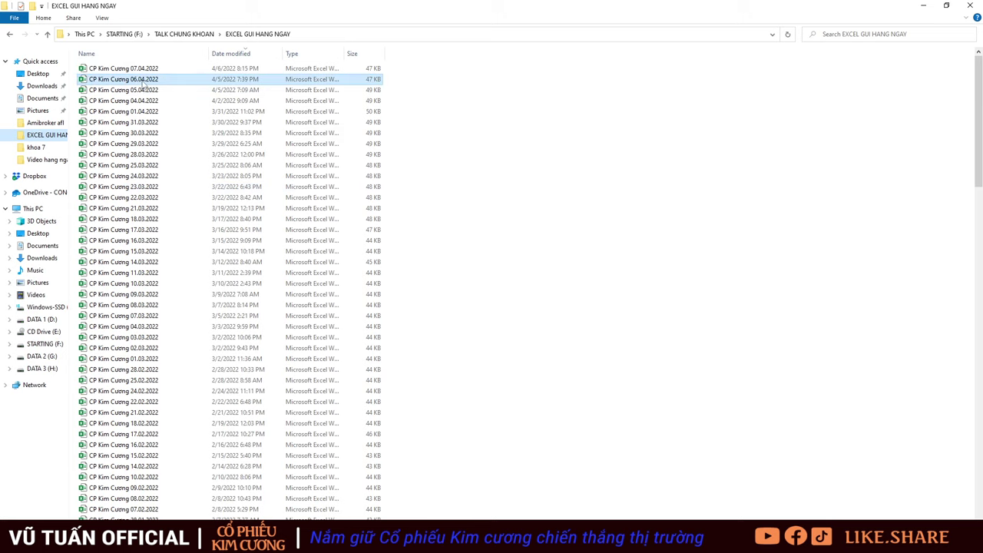
double_click(231, 129)
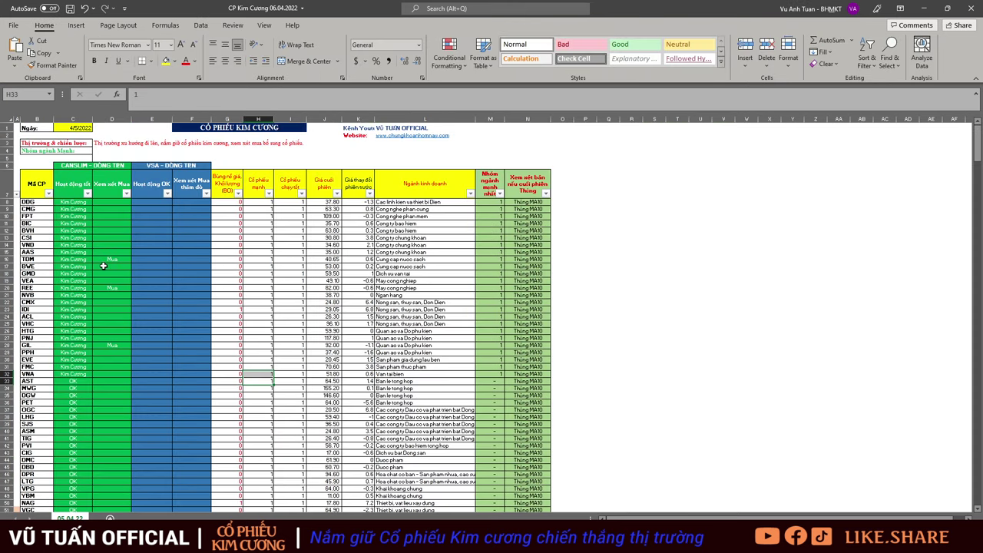
click(122, 259)
click(123, 289)
click(121, 346)
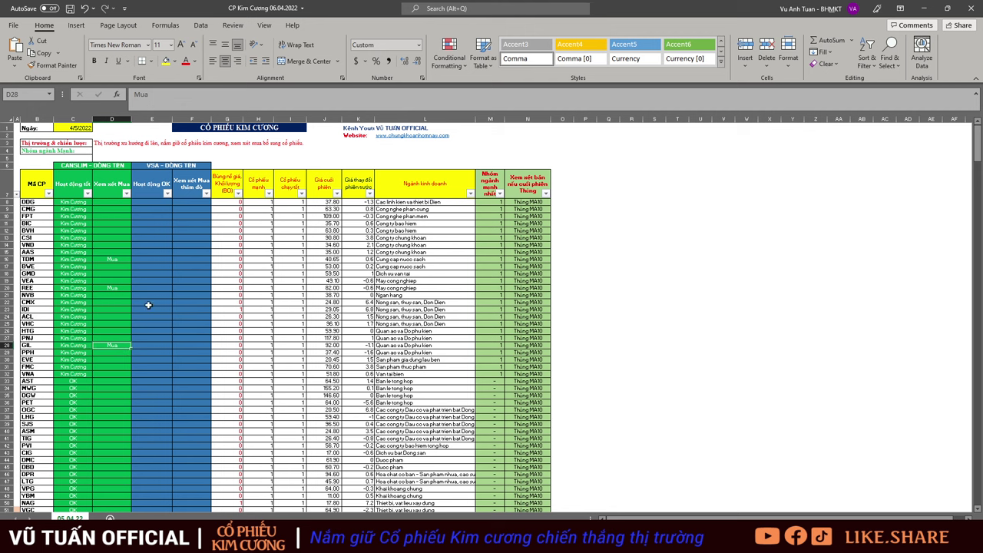
scroll(135, 298, down, 1)
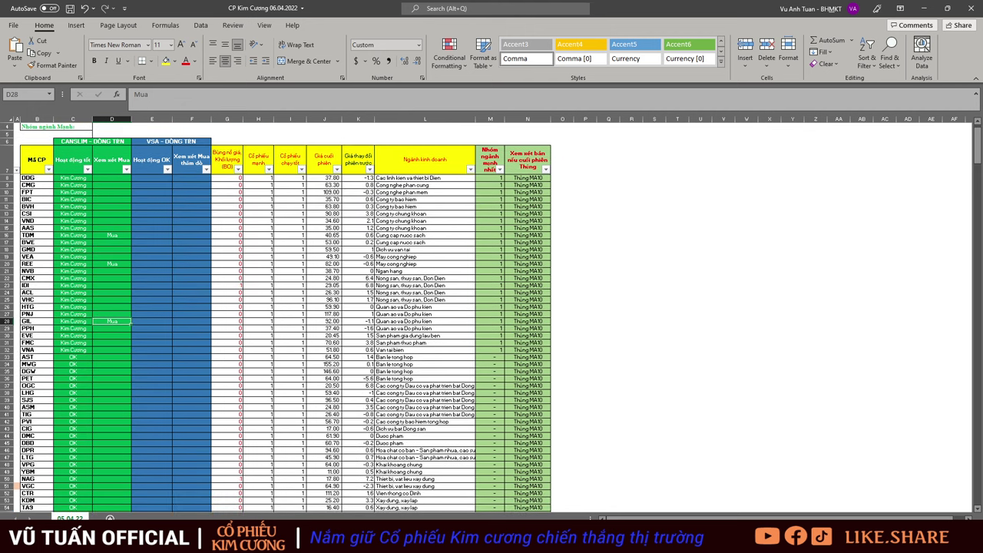
- Open the workbook CP Kim Cương 05.04.2022 from the EXCEL GUI HANG NGAY folder and check the Mua ratings of MWG, AAS, BWE, REE and PNJ
mouse_move(69, 519)
click(165, 473)
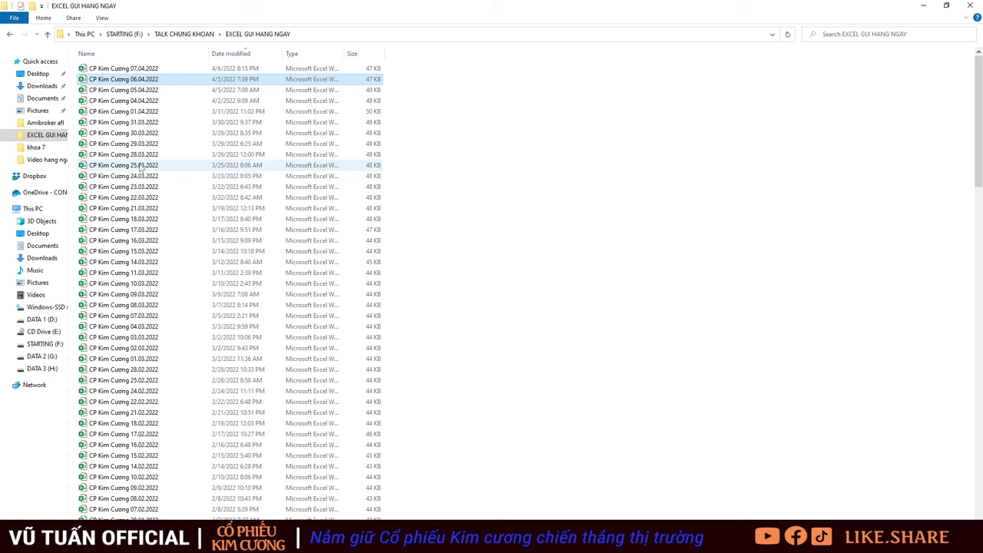
double_click(142, 80)
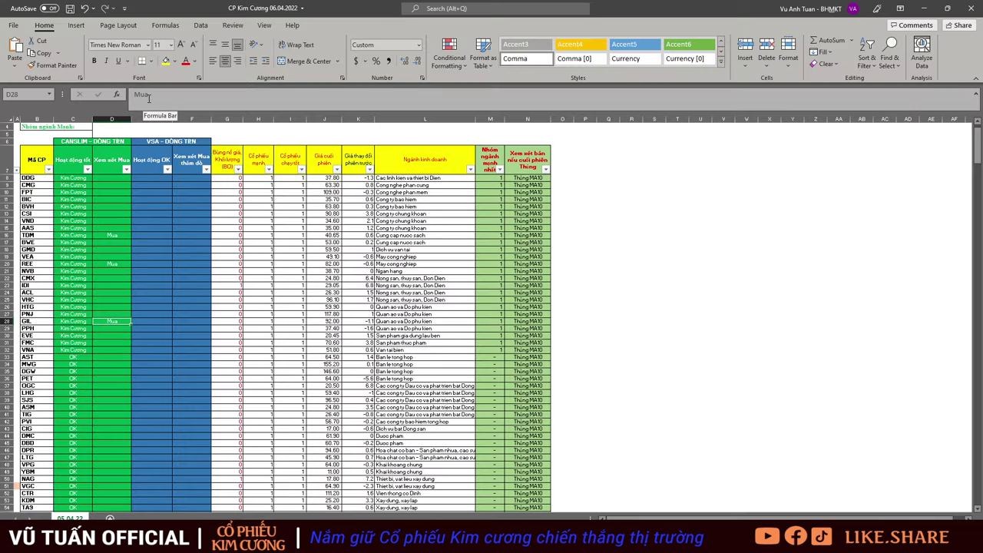
key(ctrl+Tab)
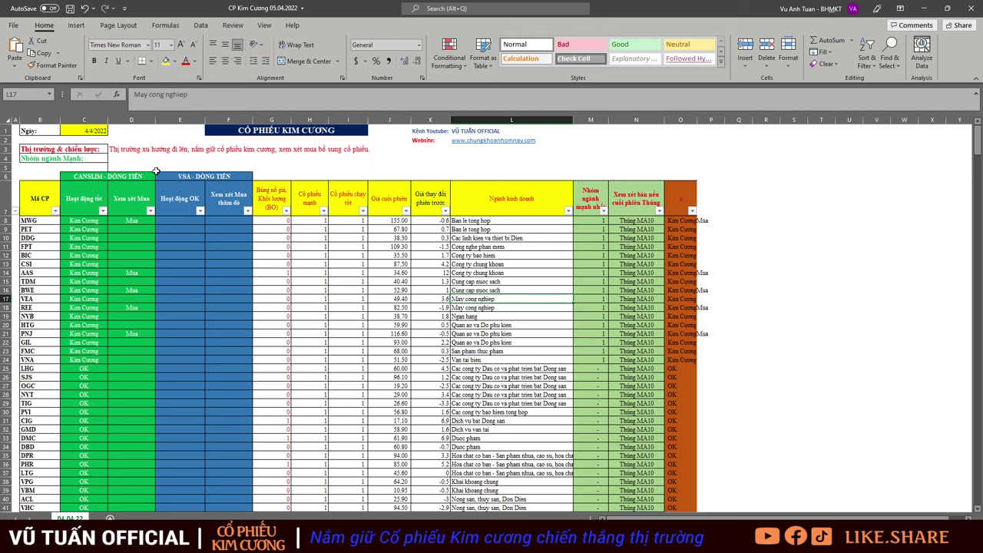
click(134, 222)
click(143, 272)
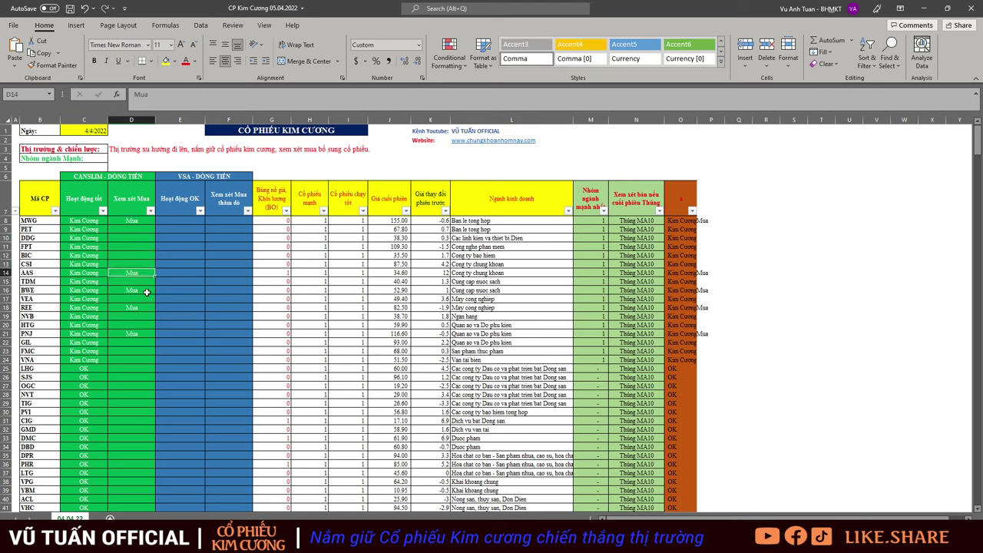
click(146, 293)
click(138, 310)
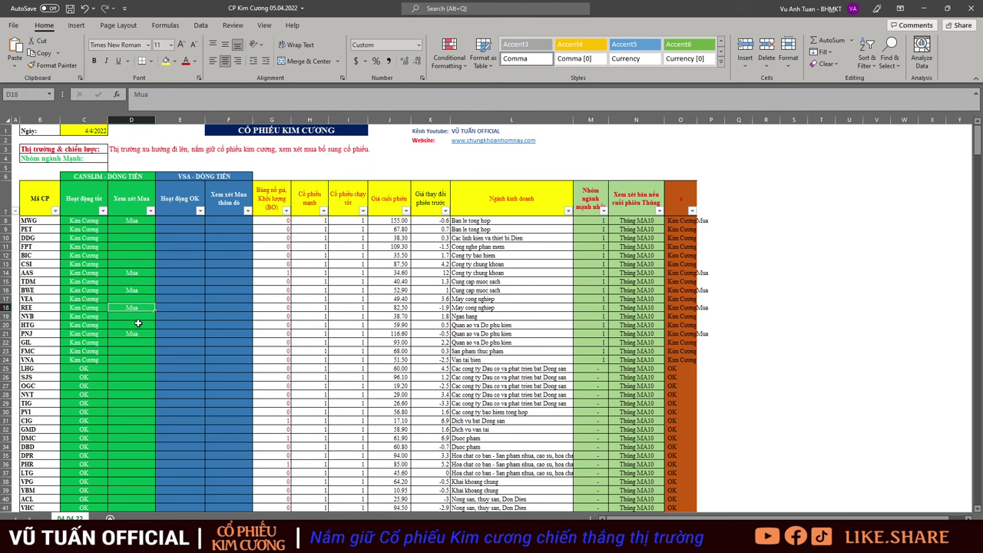
click(139, 334)
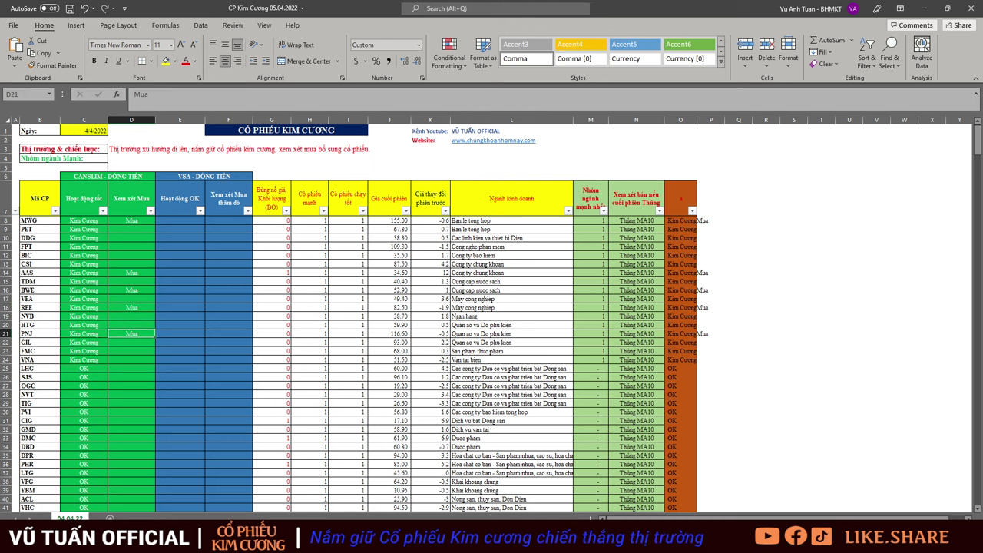
- Open the workbook CP Kim Cương 04.04.2022 from the same folder and check the Mua ratings of TDM, TNG, GIL, PNJ and FMC
click(53, 492)
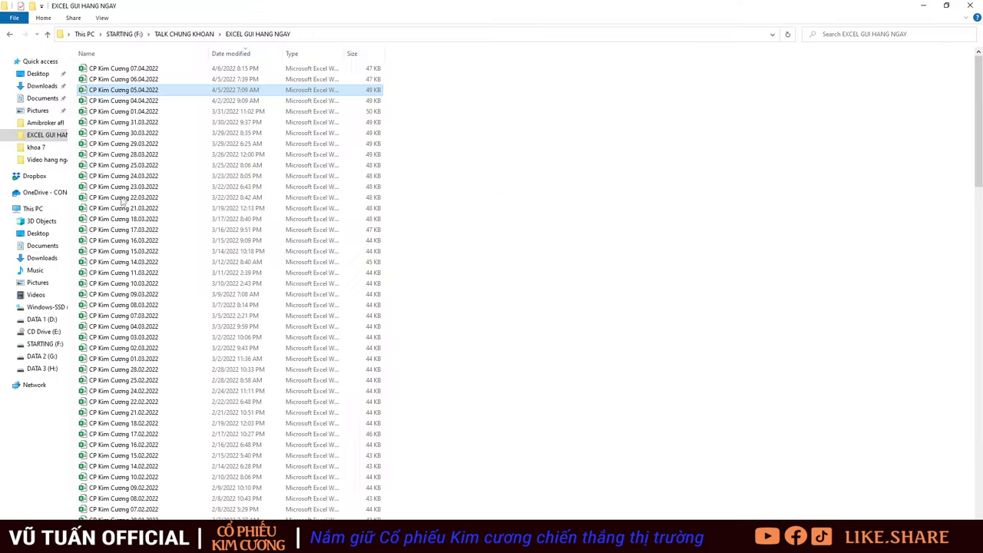
double_click(139, 91)
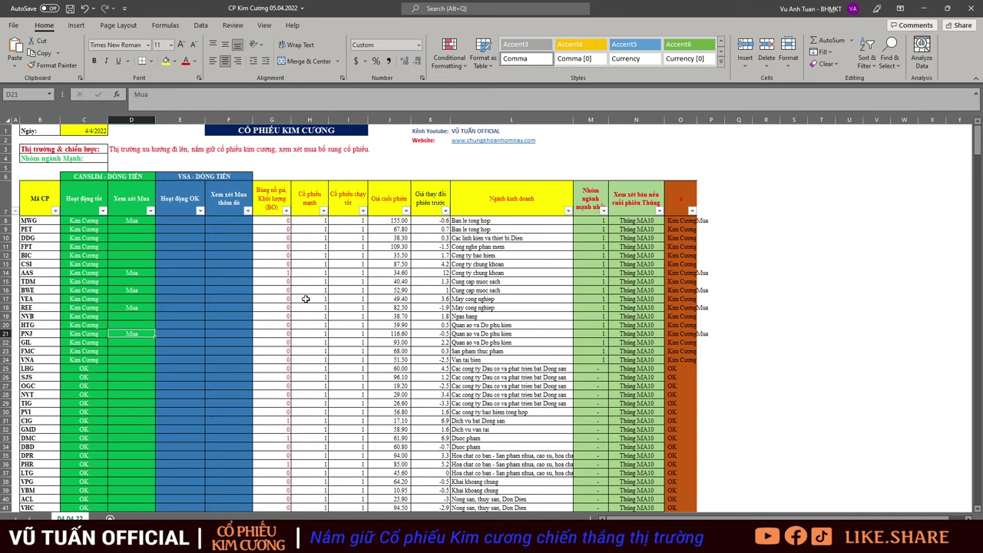
key(ctrl+Tab)
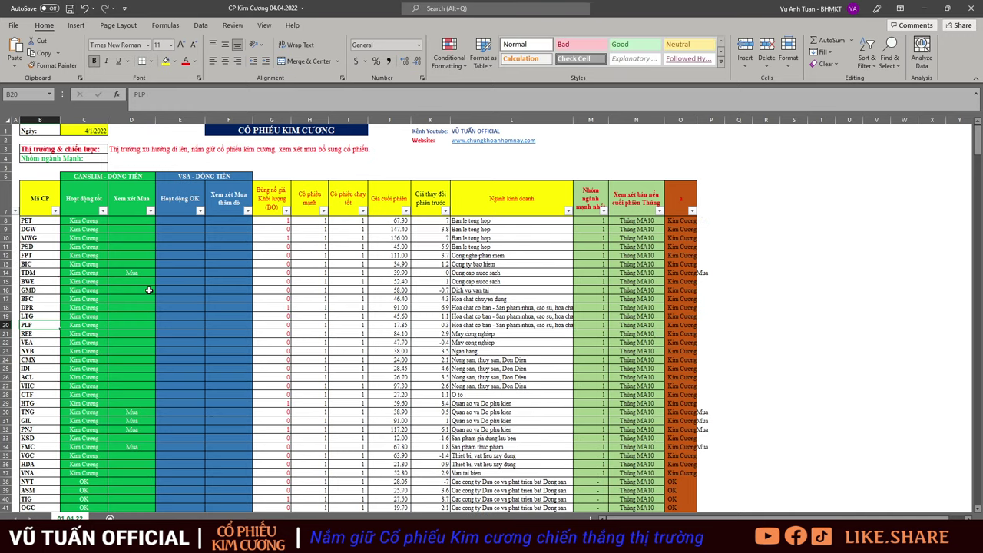
click(129, 273)
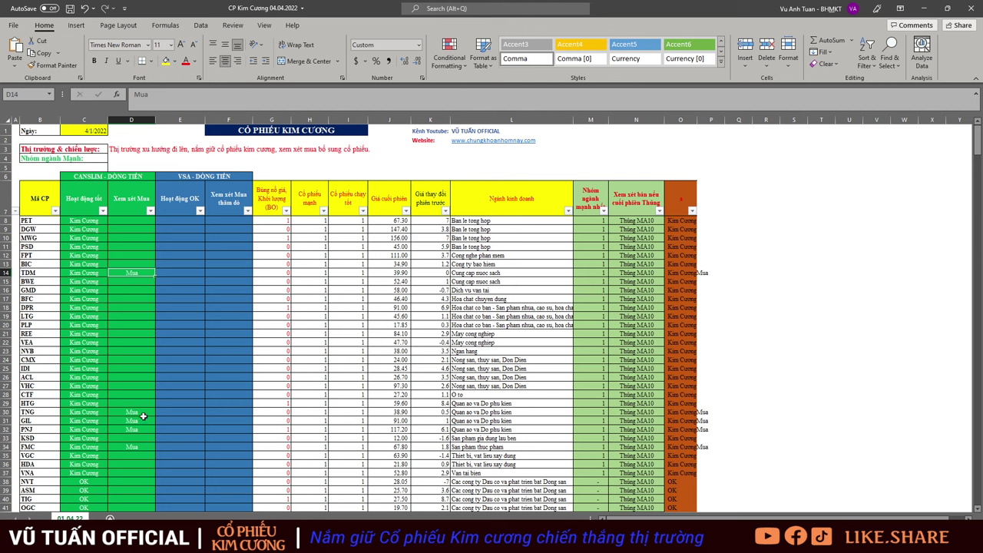
drag(142, 416, 135, 445)
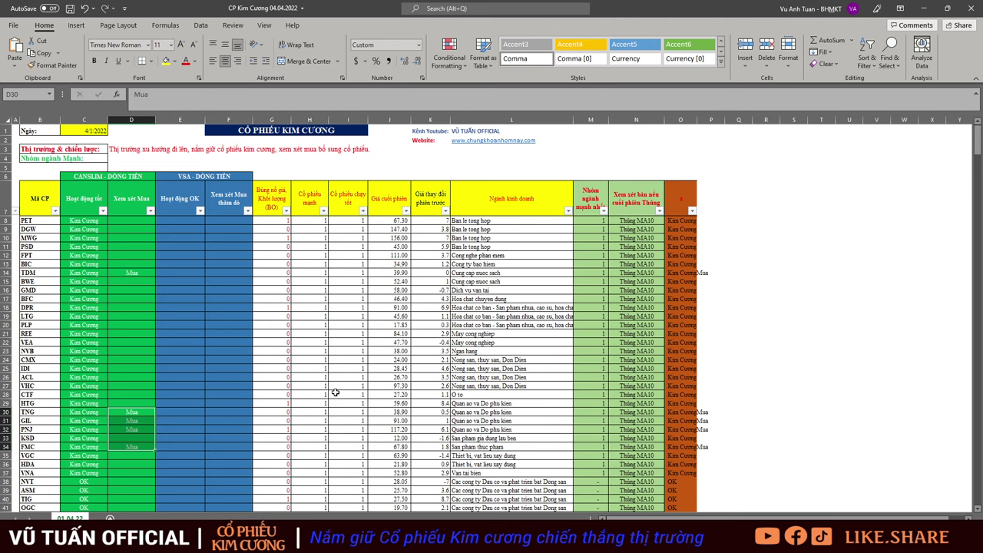
- Switch to the Photos image showing the Cổ phiếu Kim Cương summary for 07/04/2022
key(alt+Tab)
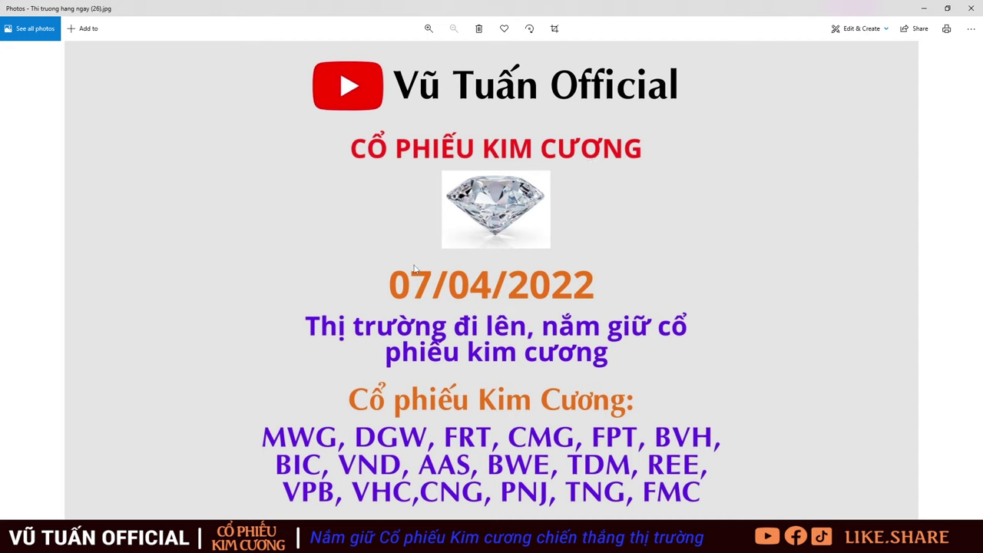